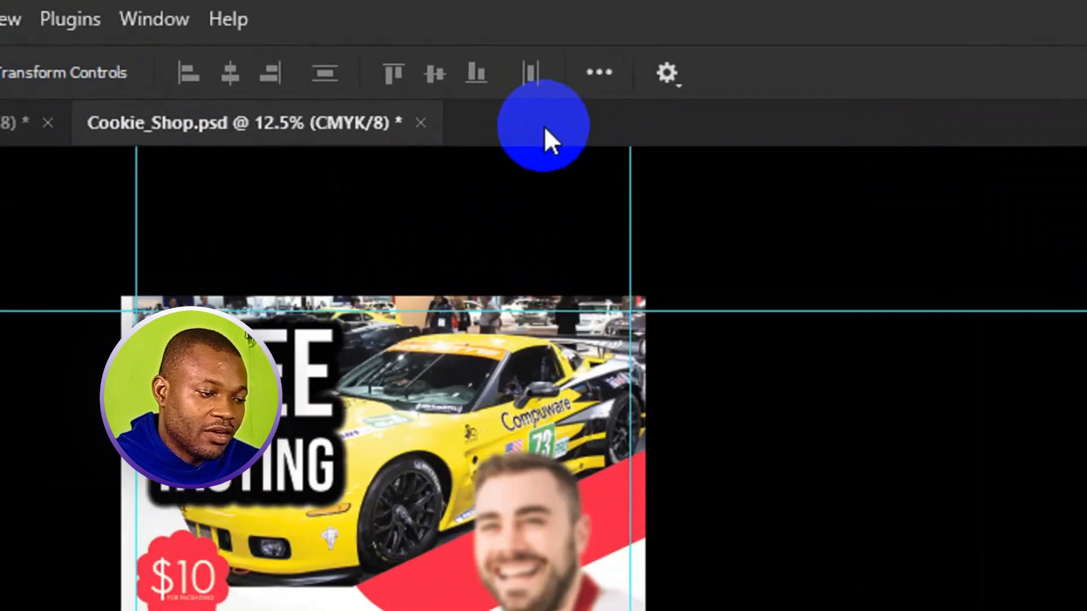
Step: Start a new document measured in pixels and set its width to 1000 pixels, leaving the height at 1500 pixels
right_click(545, 129)
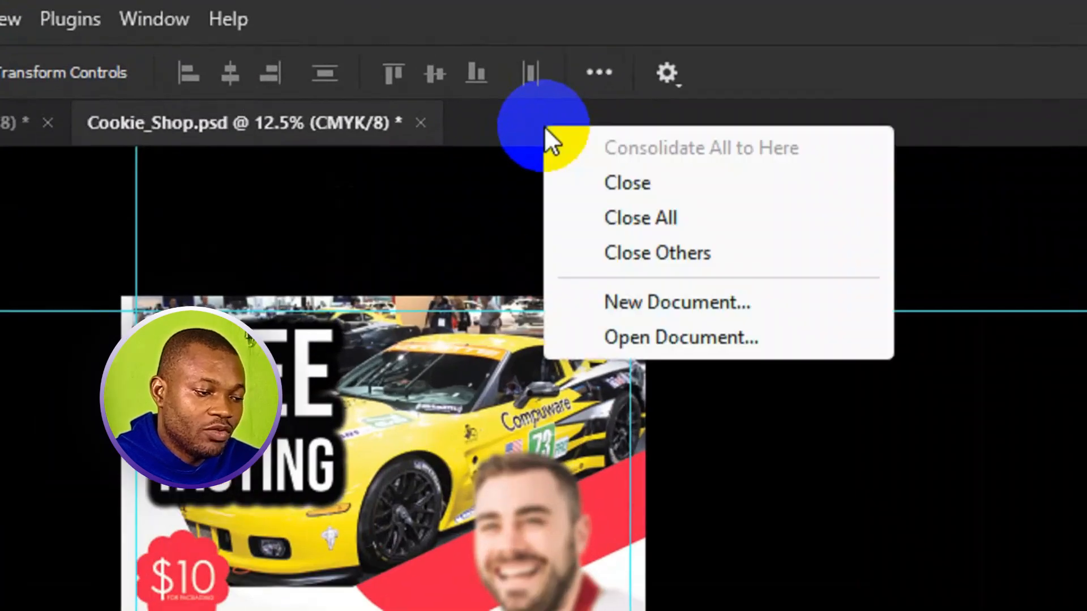
left_click(728, 306)
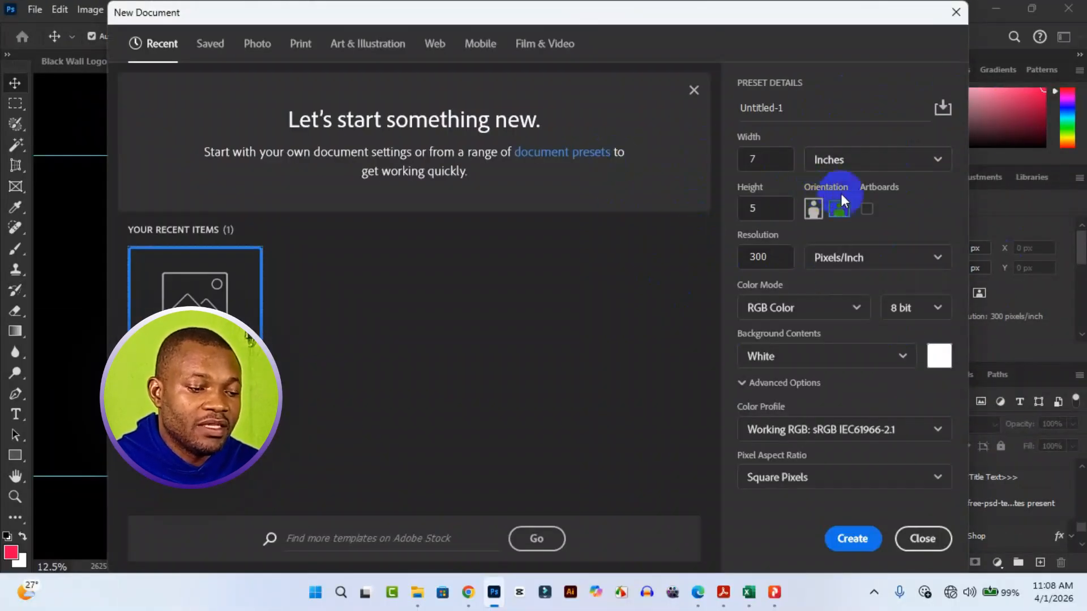
left_click(852, 164)
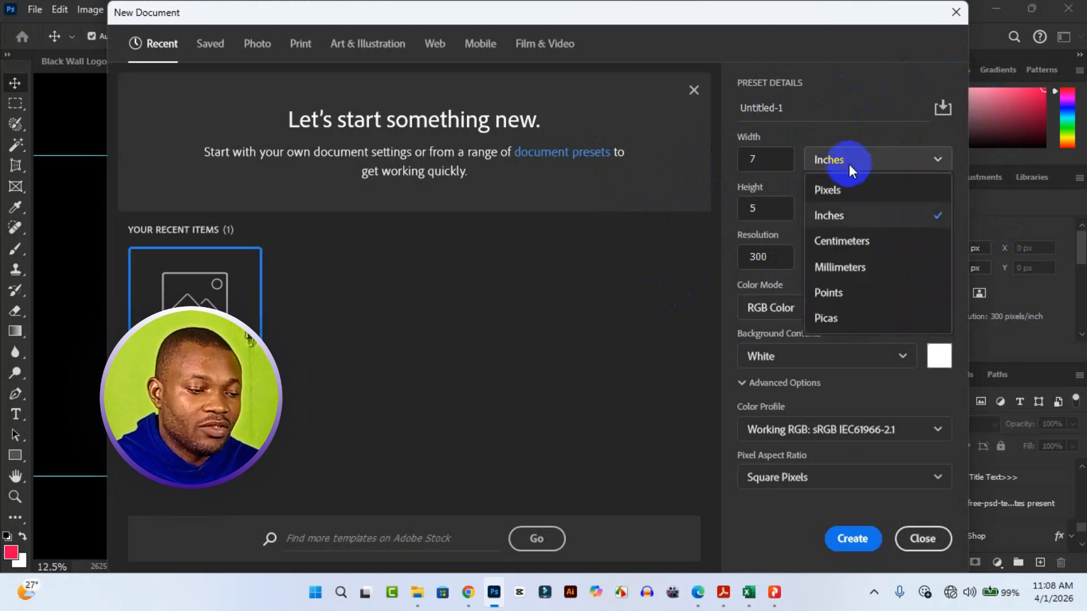
left_click(849, 187)
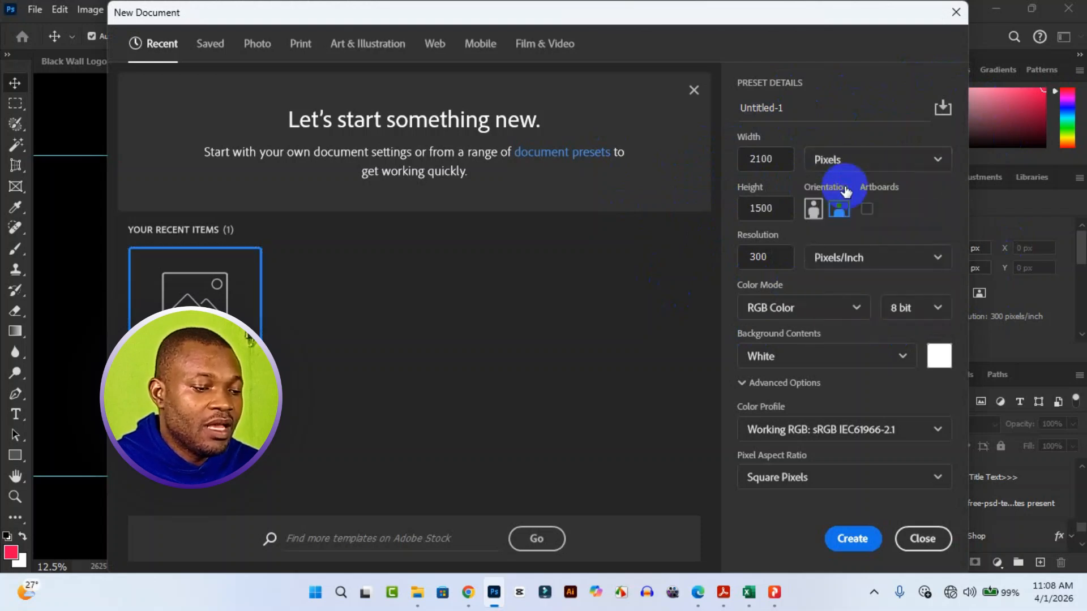
double_click(741, 159)
type("1000")
left_click_drag(791, 214, 739, 213)
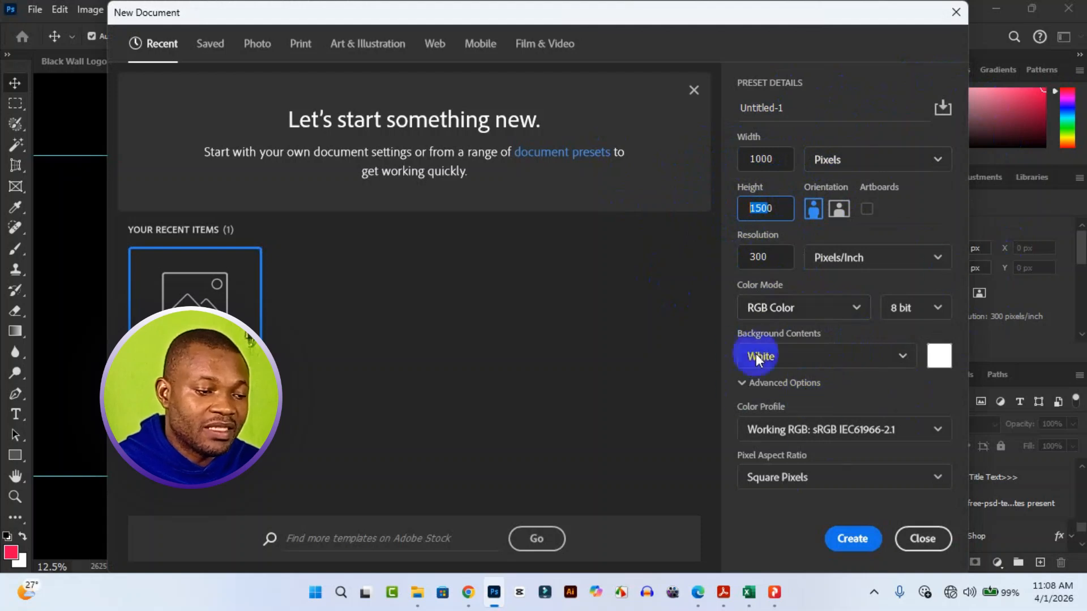
Step: Name the new document "clipping mask" and create it
left_click_drag(815, 106, 684, 123)
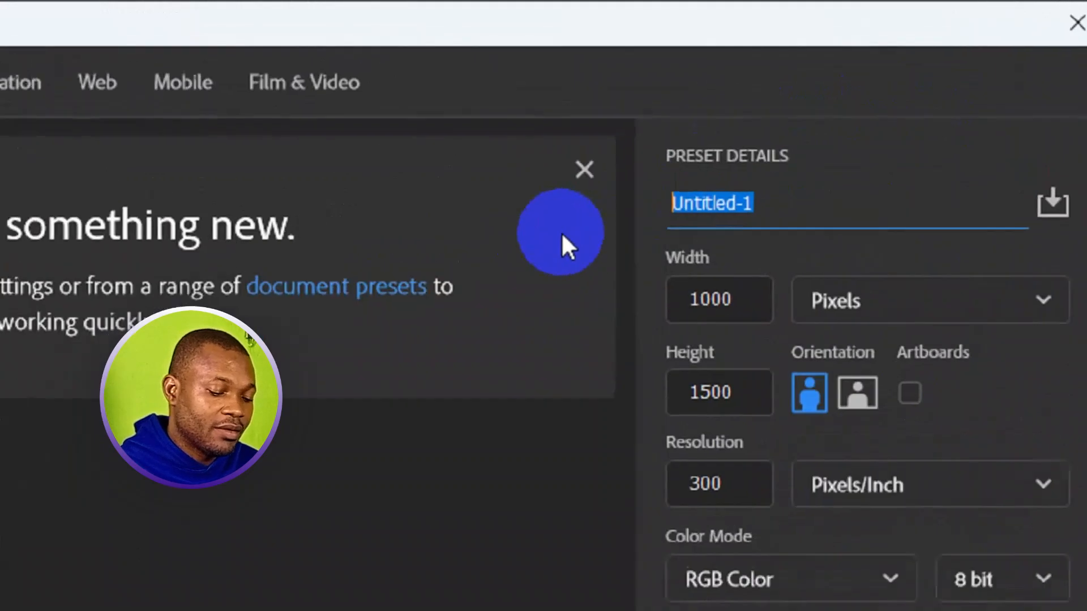
type("clip")
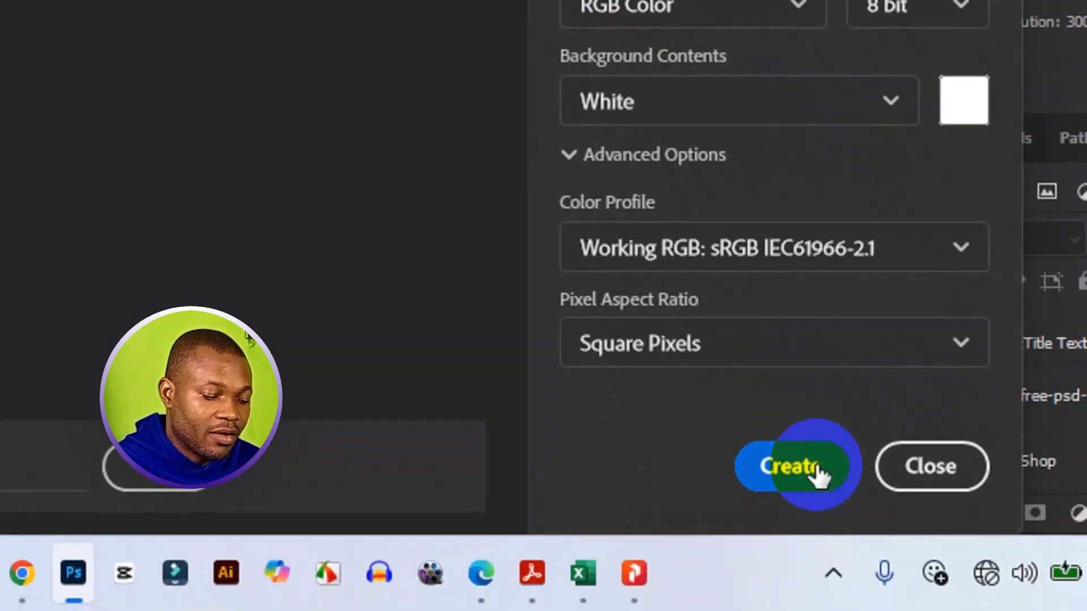
left_click(819, 474)
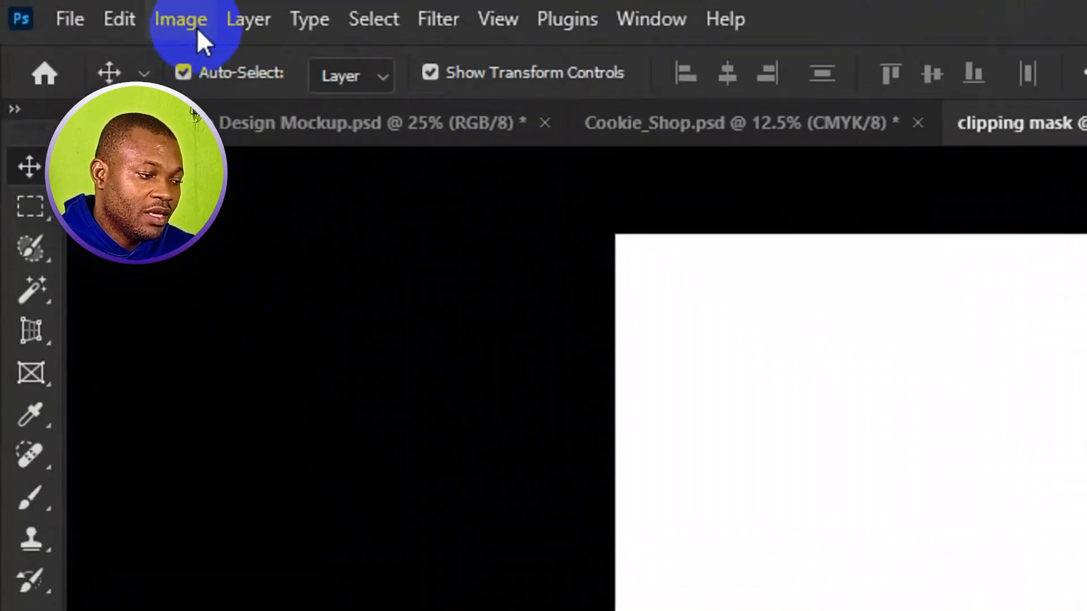
Step: Rotate the whole canvas 90° clockwise to make it landscape
left_click(98, 14)
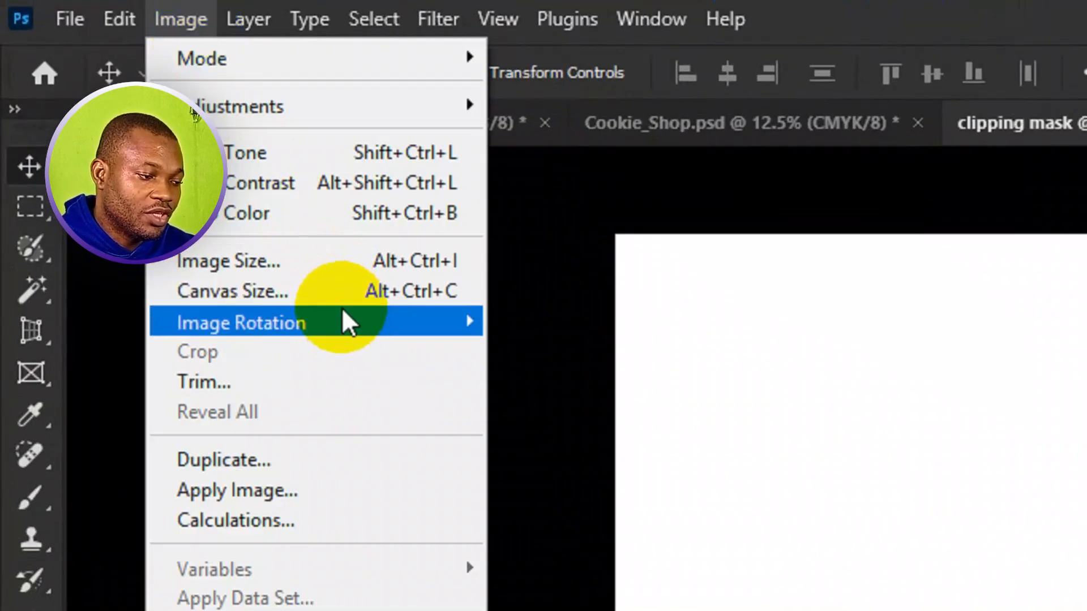
mouse_move(348, 320)
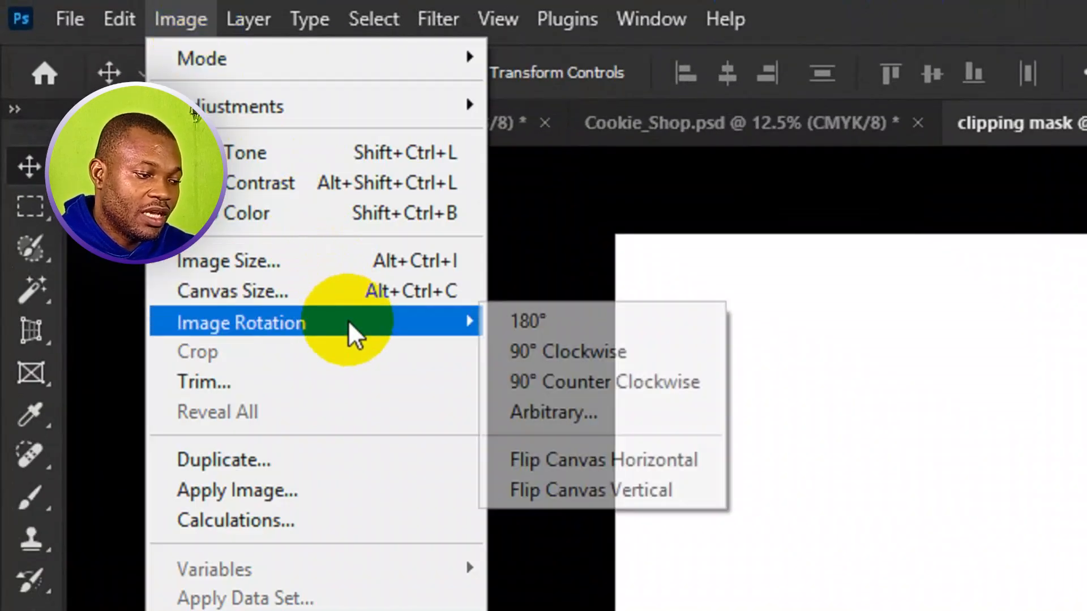
left_click(609, 355)
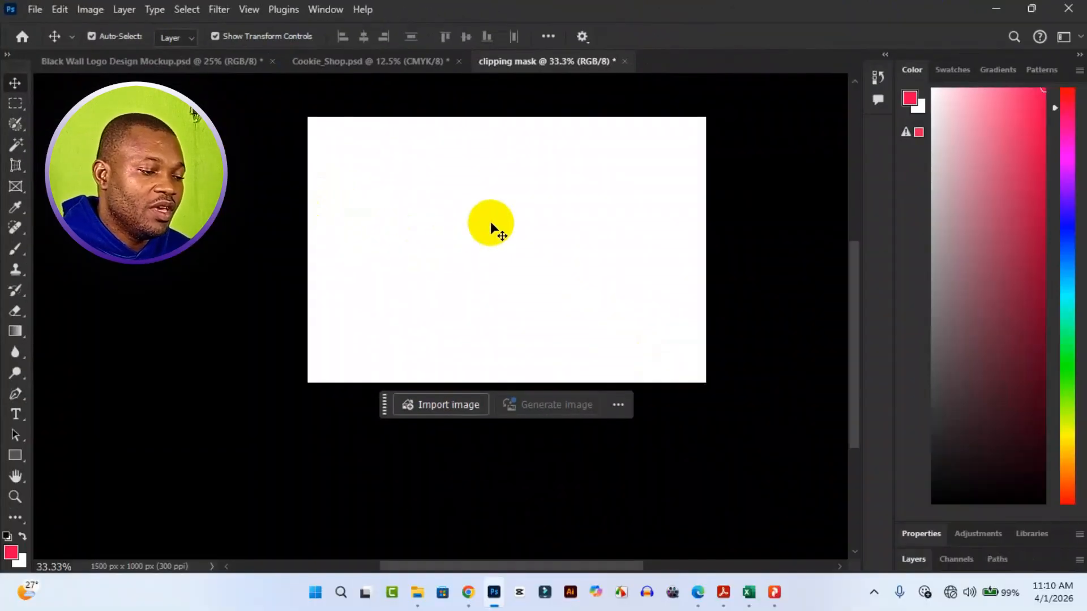
Step: Show the document's layers and draw a rectangle shape about 975 px wide and 239 px high on the upper part of the canvas
key("ctrl+0")
key("ctrl+minus")
key("ctrl+minus")
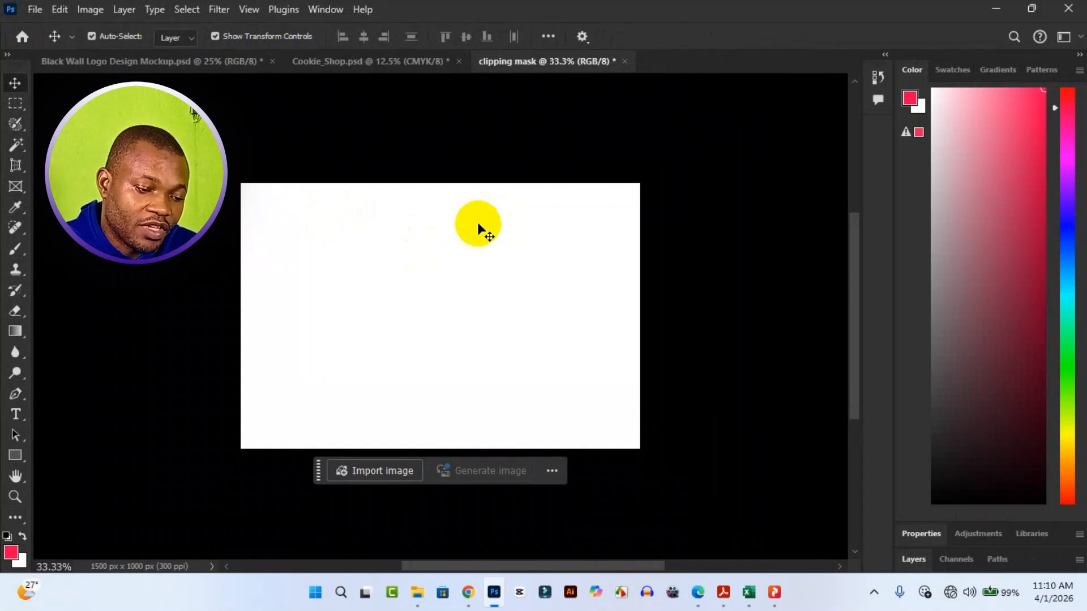
left_click(912, 561)
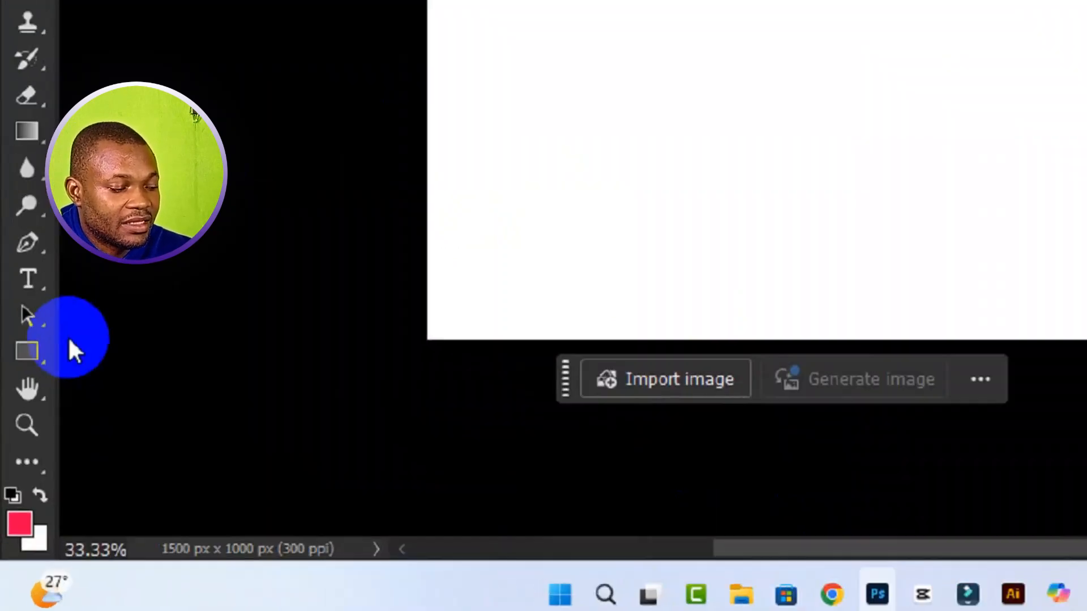
left_click(15, 458)
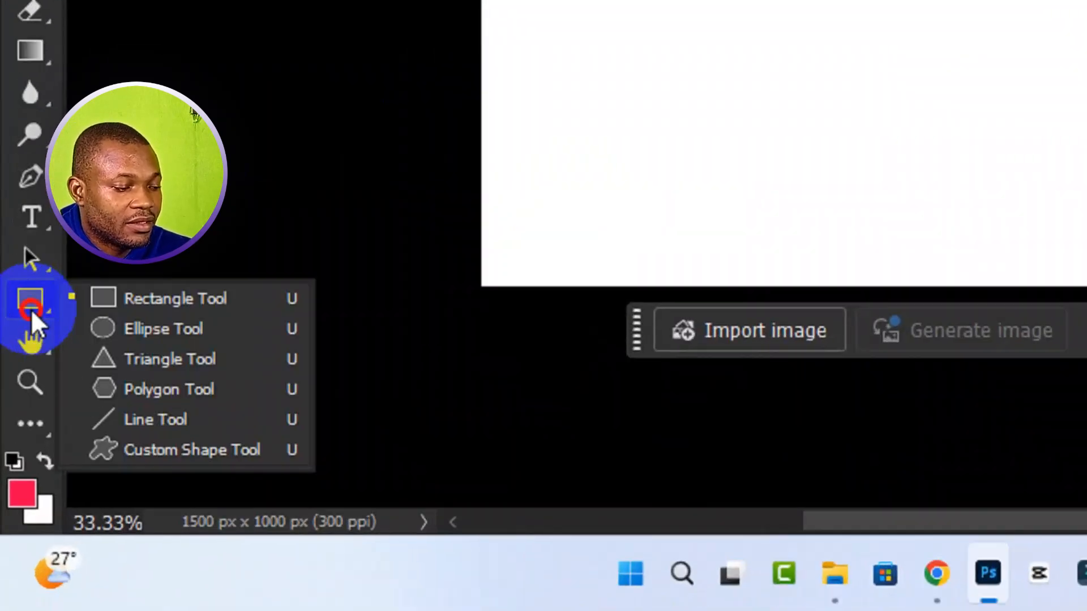
left_click(150, 298)
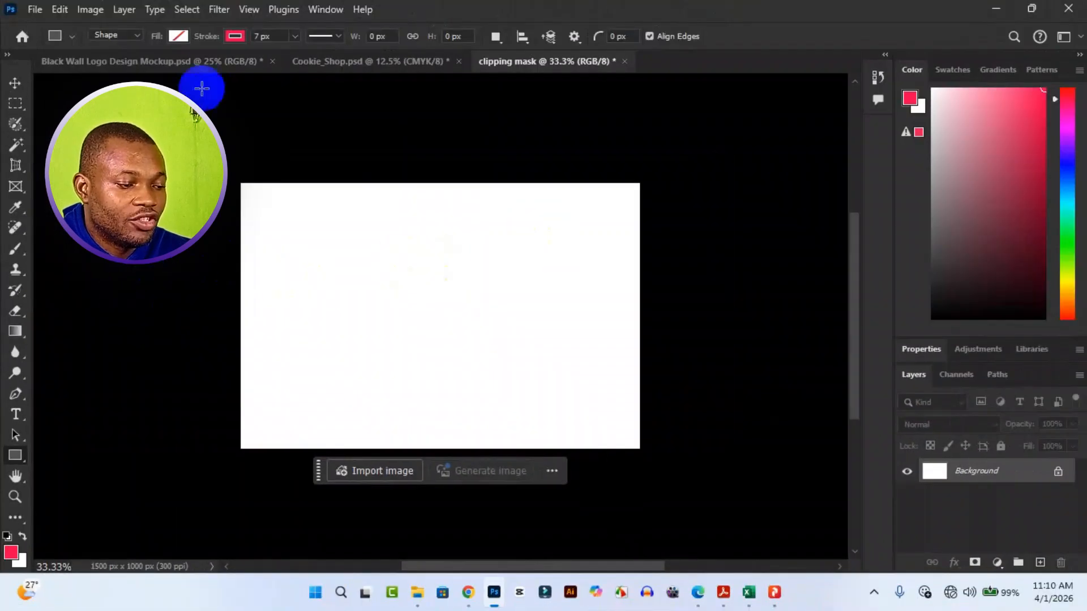
left_click_drag(297, 239, 556, 302)
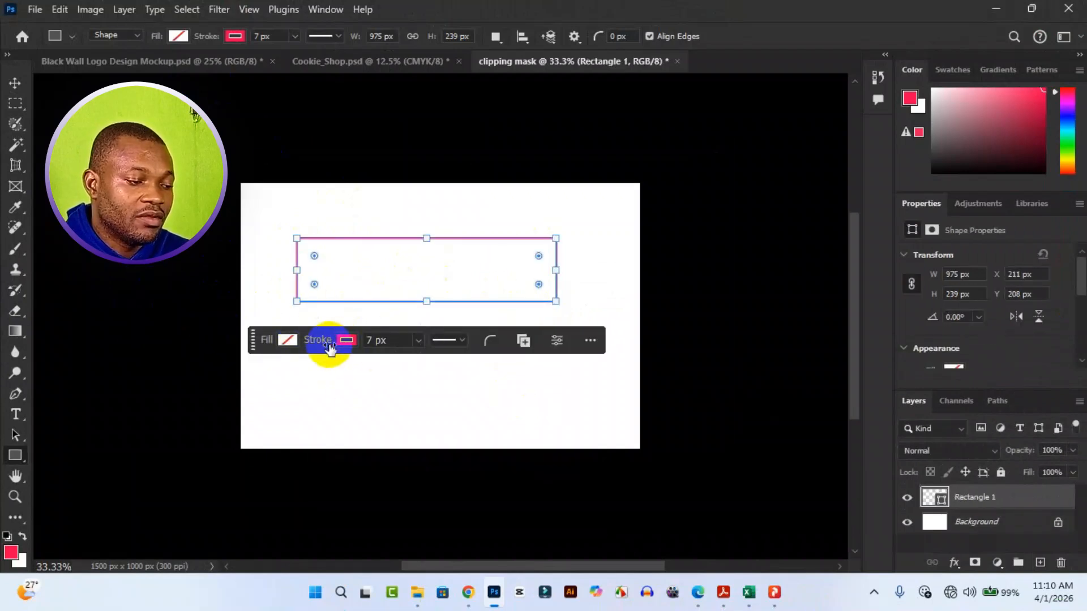
Step: Give the rectangle a yellow fill and remove its stroke
left_click(288, 340)
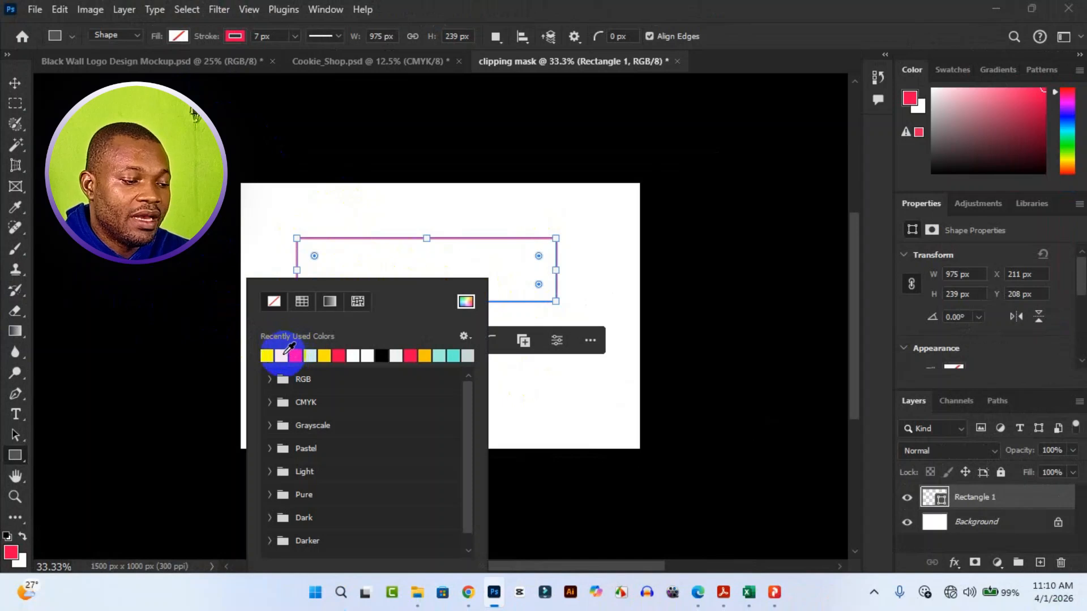
left_click(282, 354)
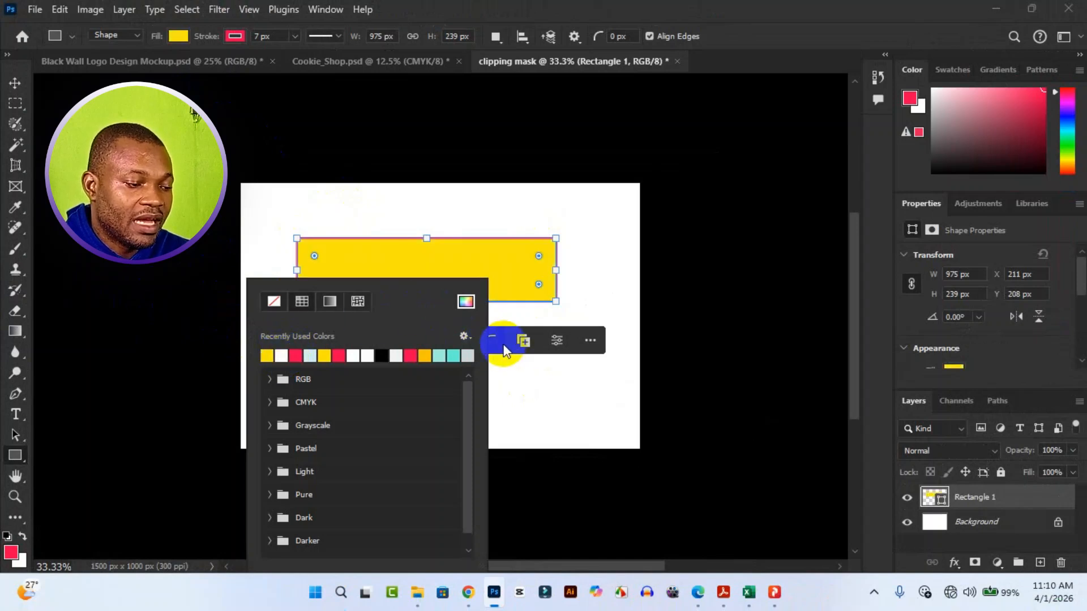
left_click(485, 347)
left_click(376, 341)
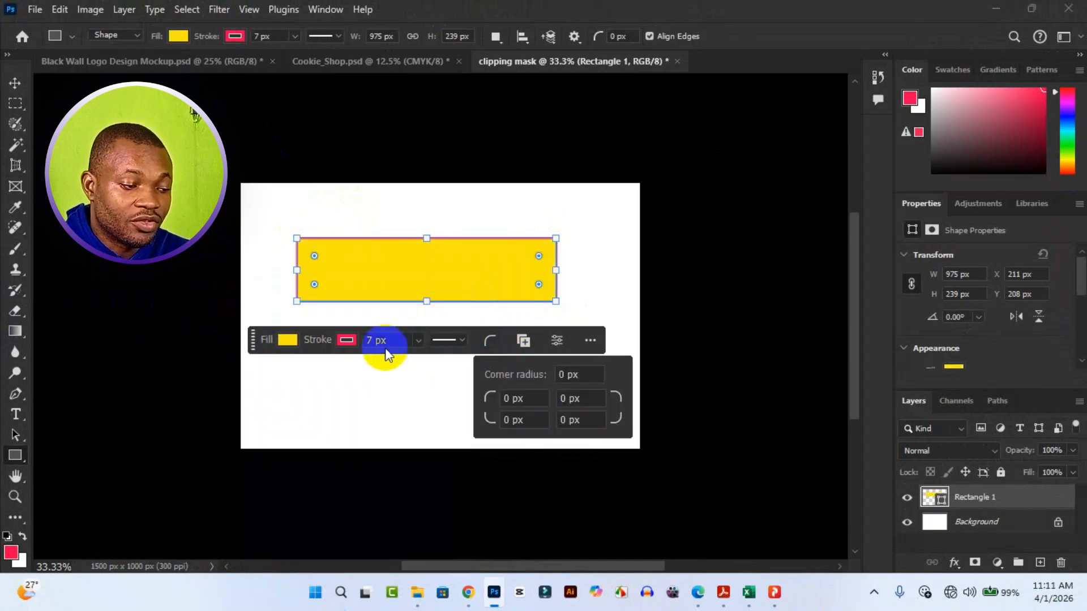
left_click(347, 340)
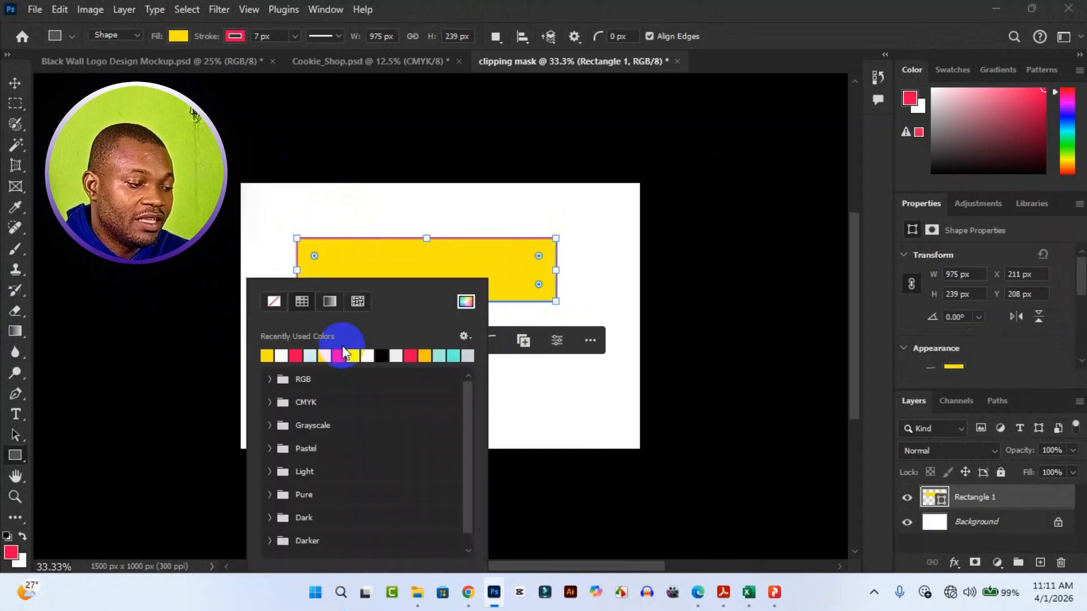
left_click(270, 301)
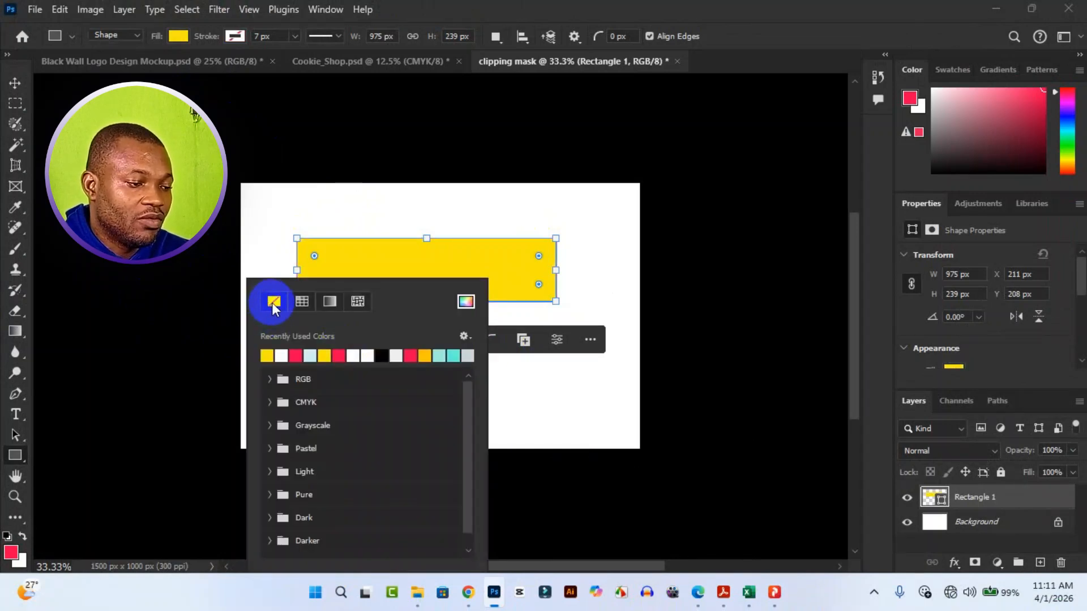
Step: Move the yellow rectangle near the canvas's upper-left corner and duplicate it twice below, offsetting each copy further right
left_click(14, 84)
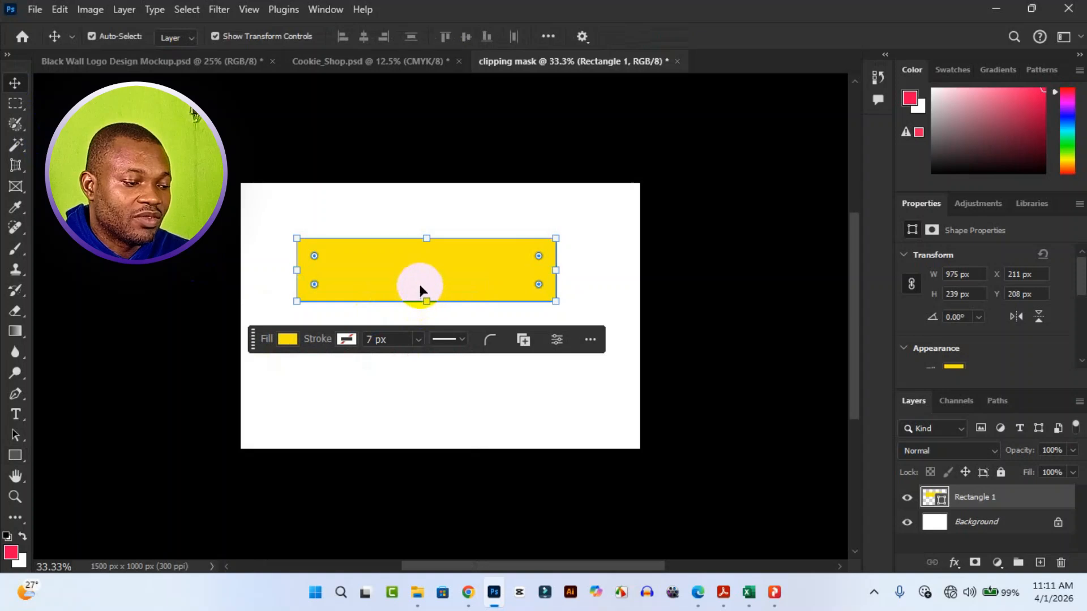
left_click_drag(401, 294, 401, 331)
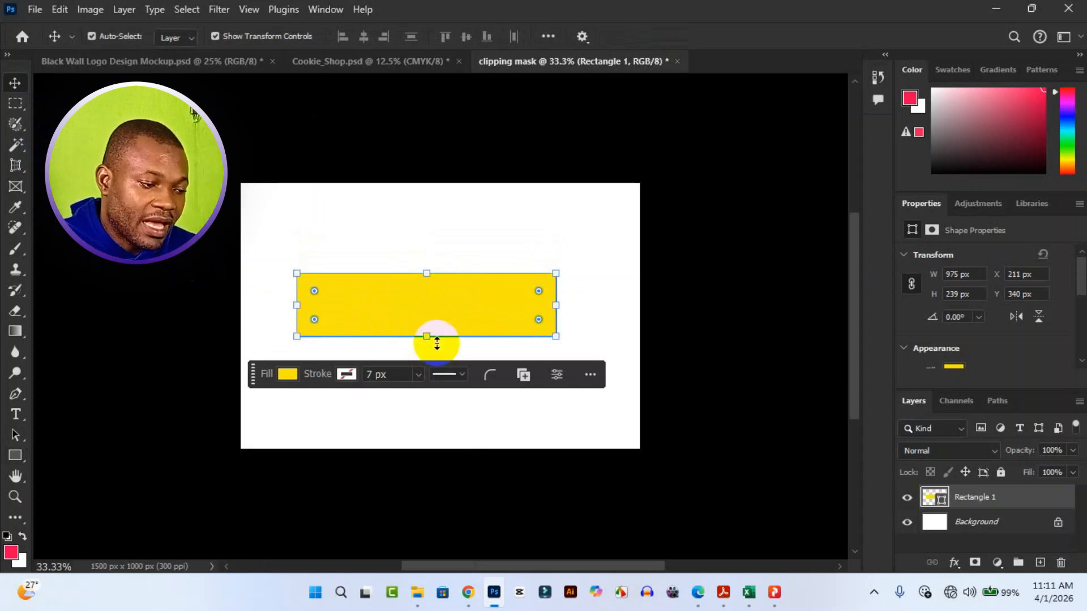
left_click_drag(416, 317, 404, 265)
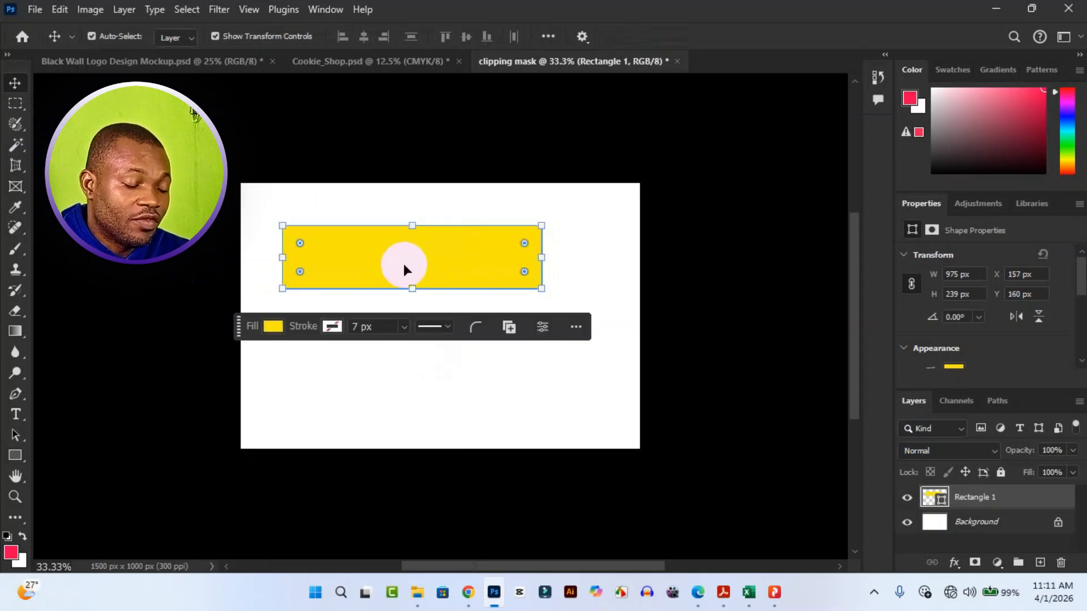
left_click_drag(404, 264, 492, 407)
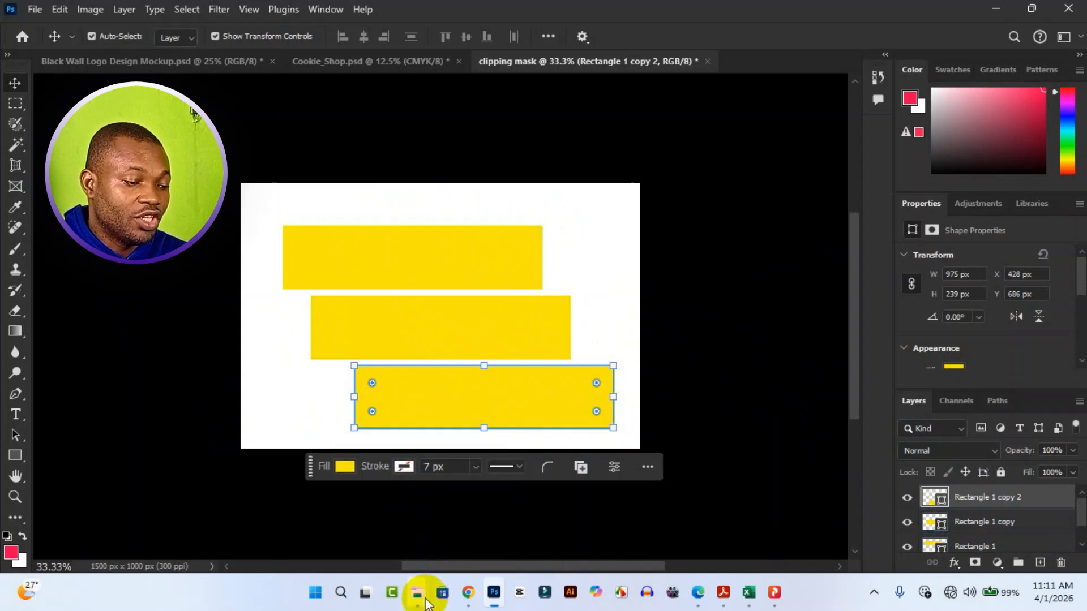
Step: Place the penguin image 61068486f172fd0004f71b5a from the Downloads folder into the clipping mask document
mouse_move(419, 594)
left_click(355, 529)
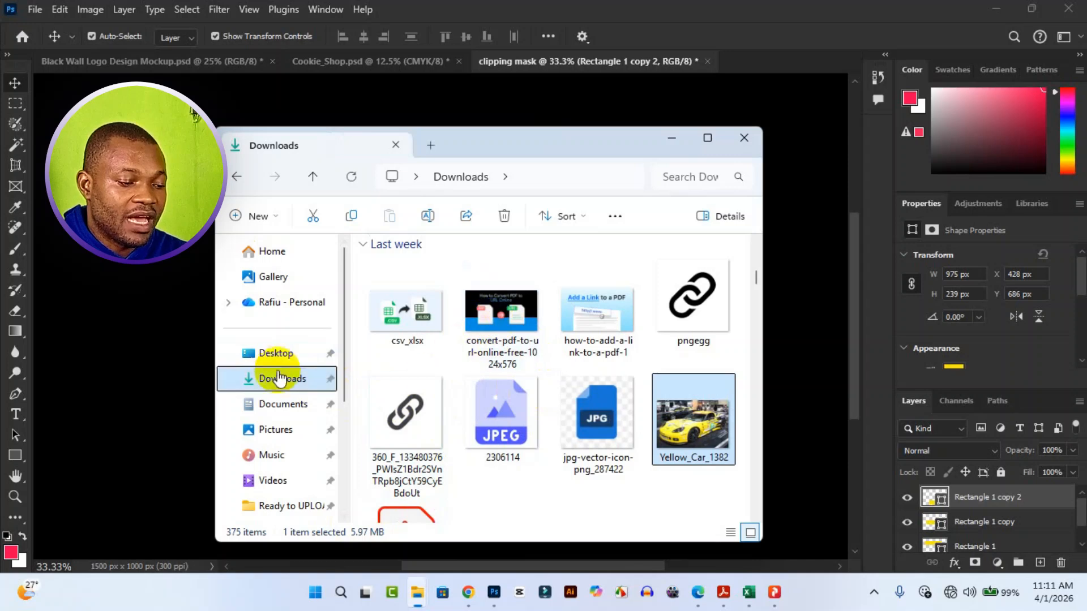
left_click(287, 387)
scroll(590, 378, "down", 10)
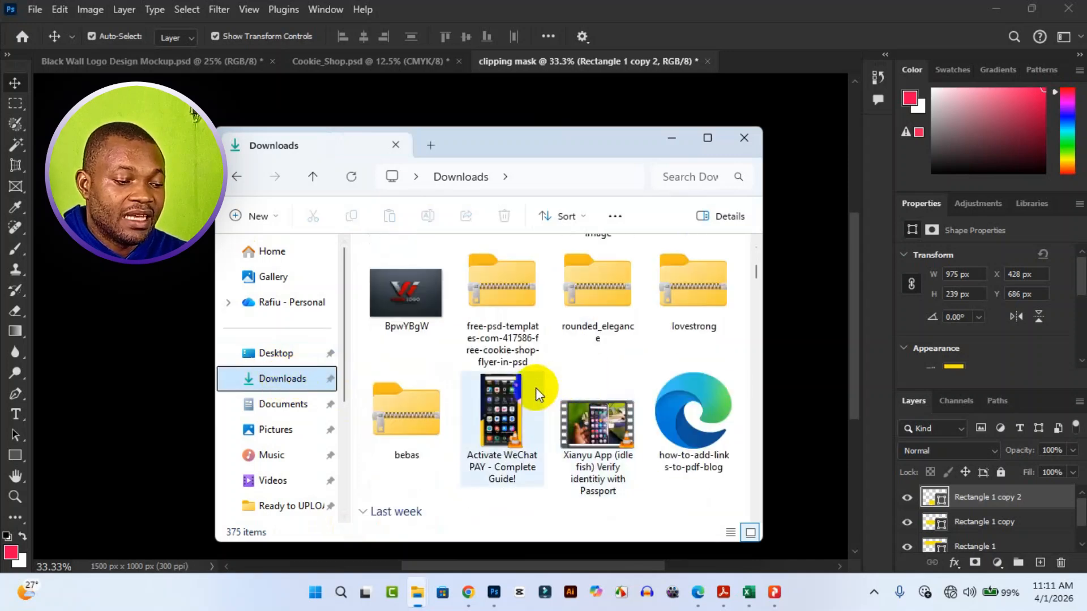
scroll(594, 393, "down", 4)
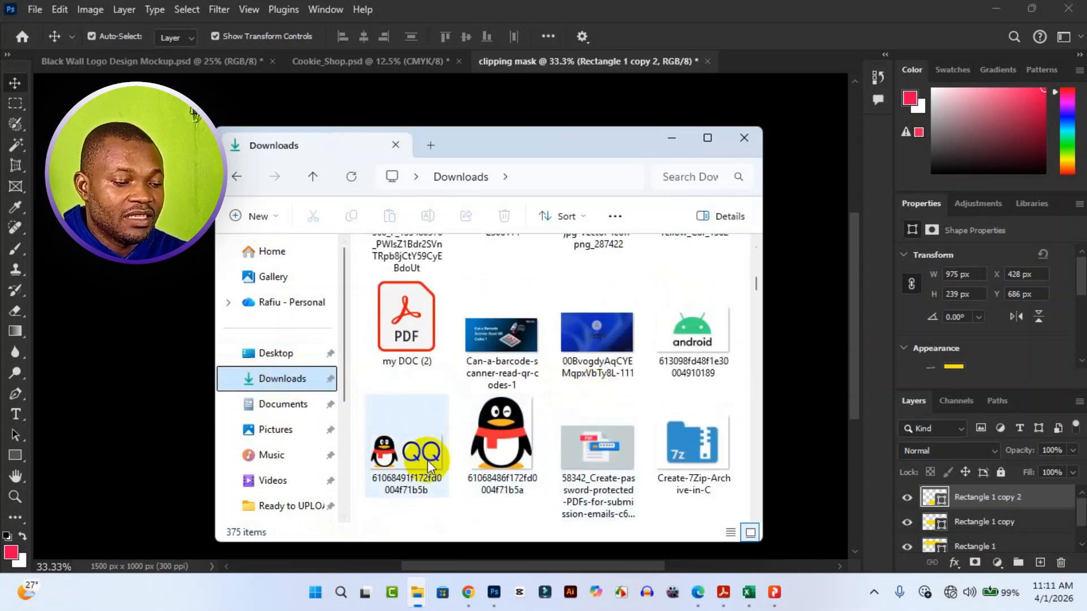
left_click(507, 468)
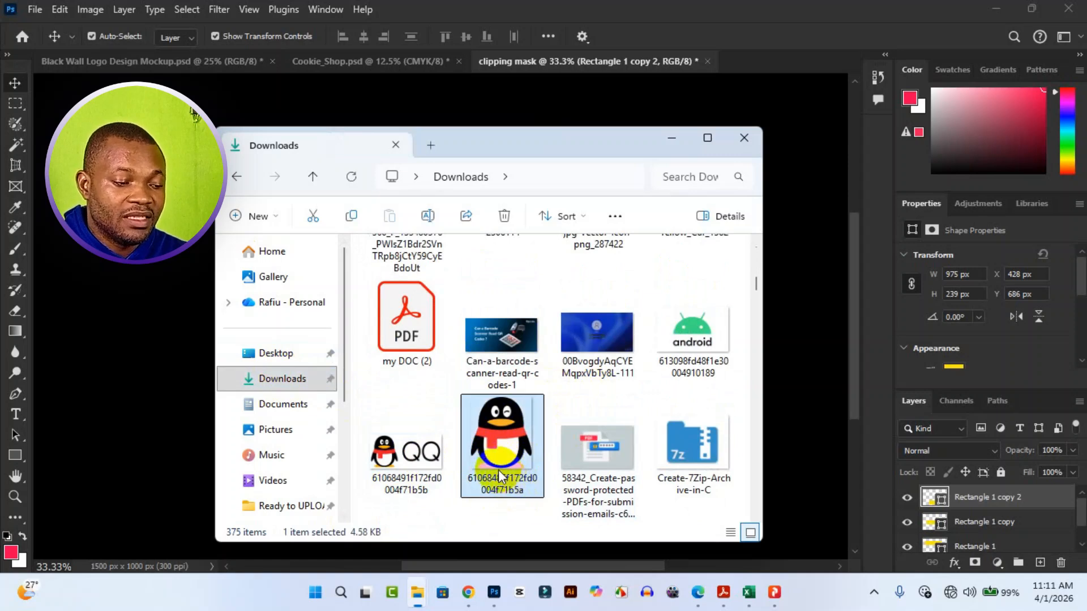
left_click_drag(481, 473, 787, 439)
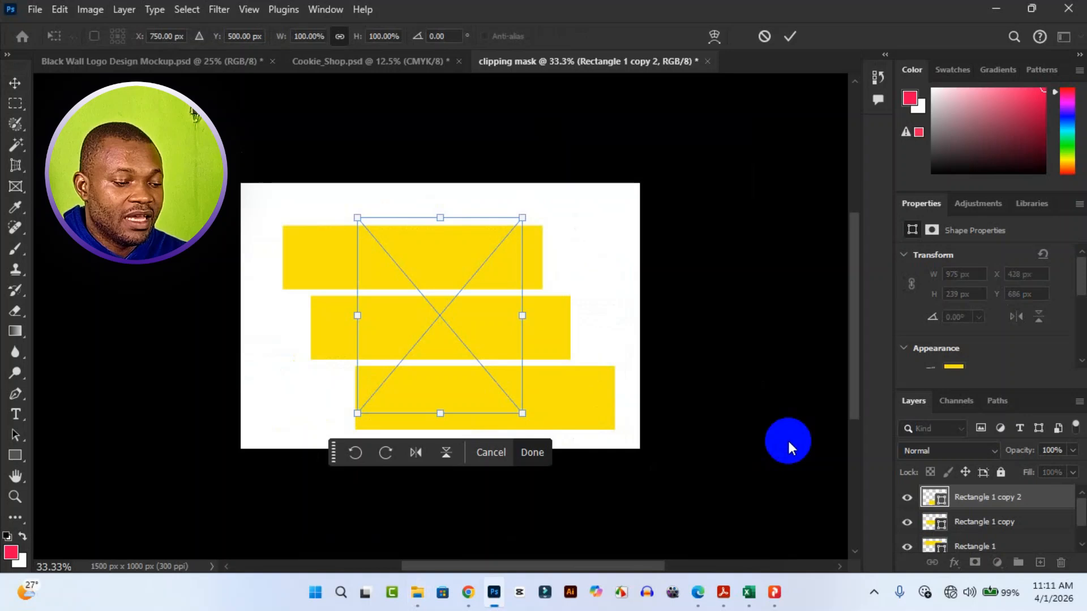
Step: Scale the placed penguin image to about 274% so it covers all three rectangles, and commit the transform
left_click_drag(519, 417, 603, 501)
left_click_drag(352, 219, 199, 93)
left_click_drag(599, 504, 703, 583)
left_click_drag(527, 371, 492, 351)
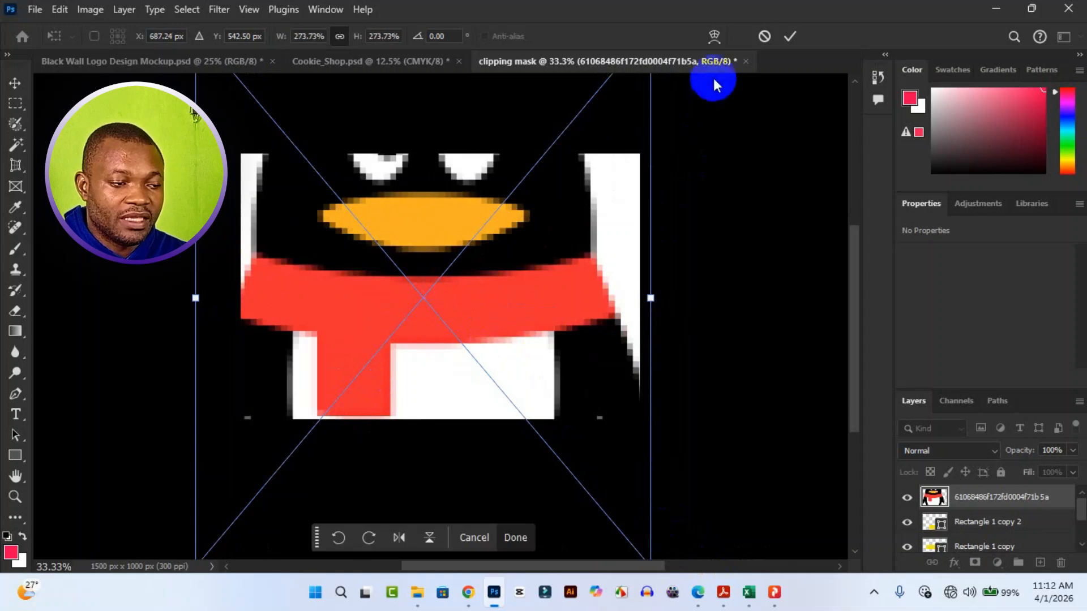
left_click(785, 37)
Step: Try clipping the penguin image to the lowest rectangle with a clipping mask, and delete the image layer
mouse_move(999, 497)
left_mouse_down()
mouse_move(1016, 514)
mouse_move(1003, 496)
left_mouse_up()
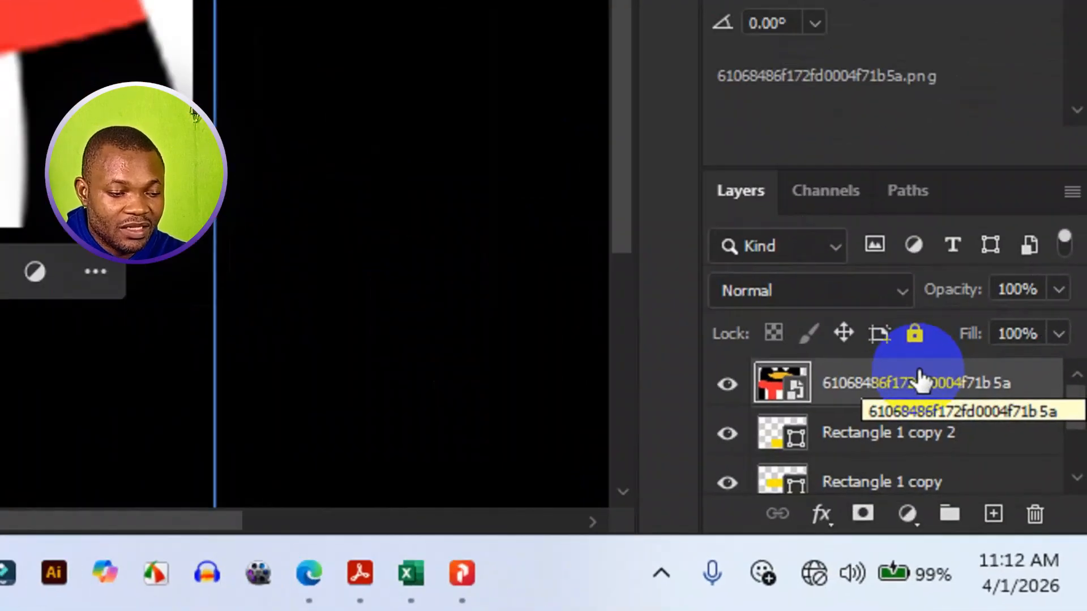
right_click(1003, 492)
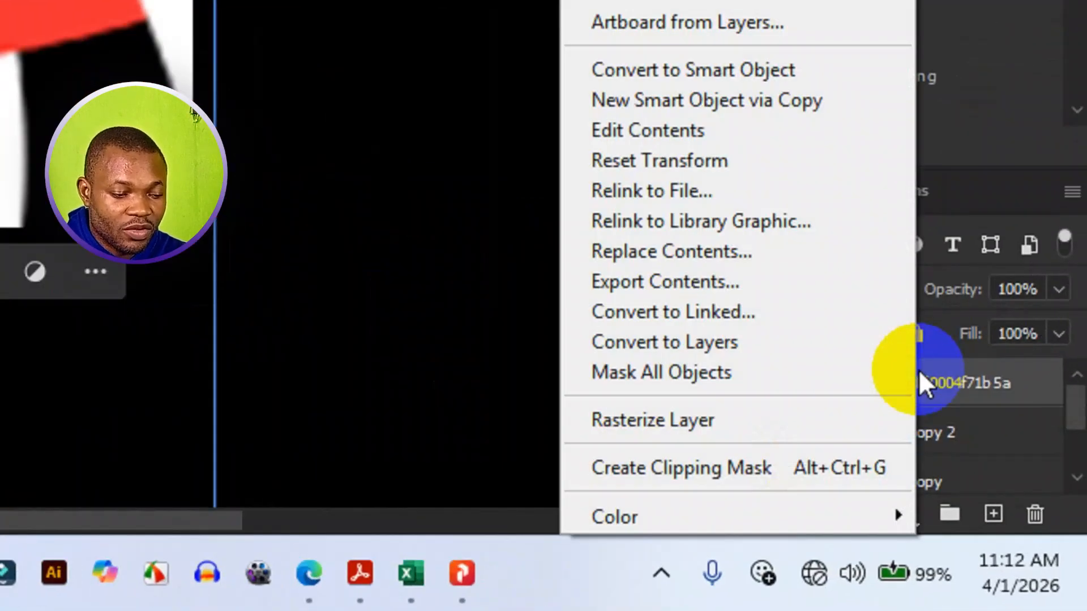
left_click(761, 479)
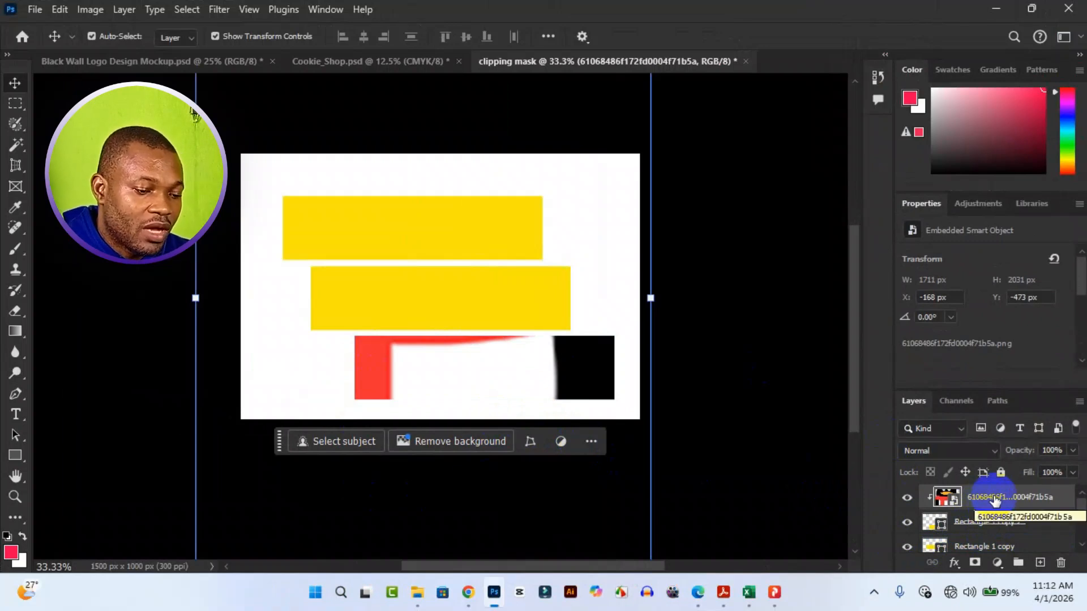
key("Delete")
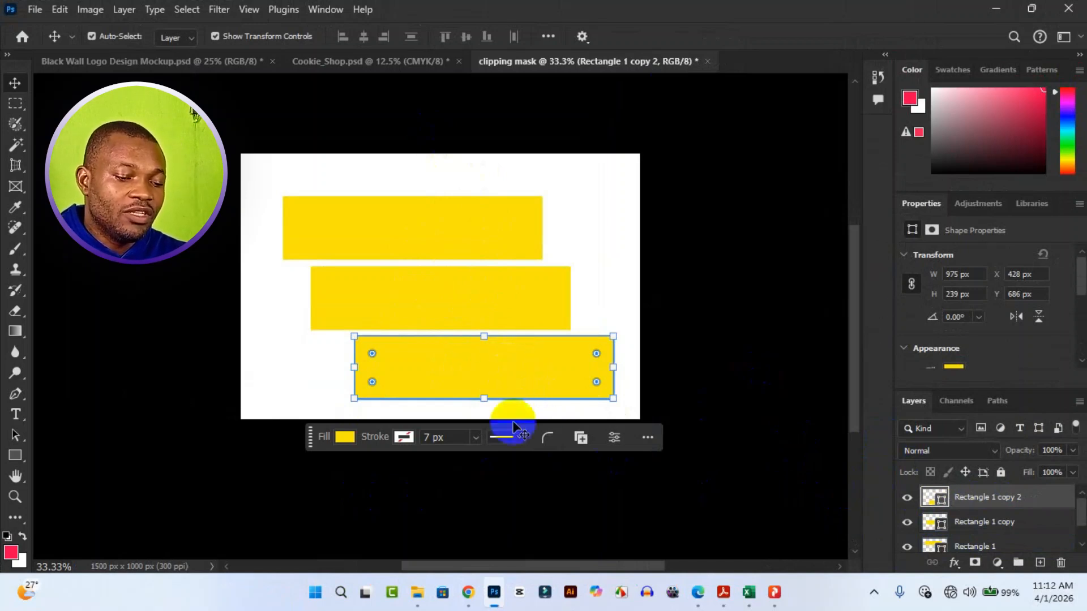
Step: Merge the three yellow rectangle layers into one shape layer and move it slightly up and to the left on the canvas
scroll(995, 520, "down", 1)
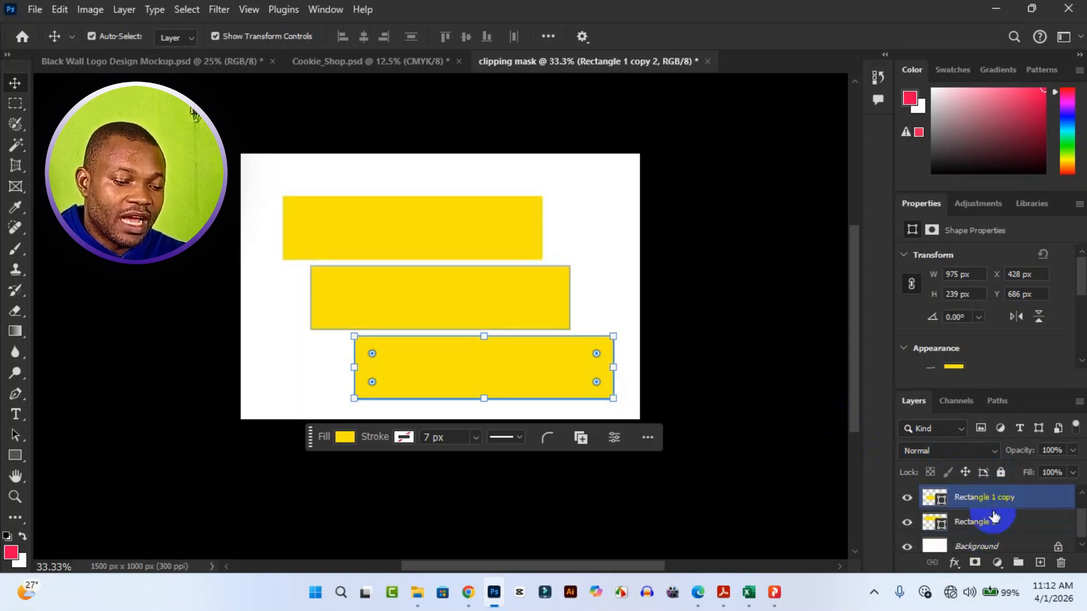
scroll(995, 517, "up", 1)
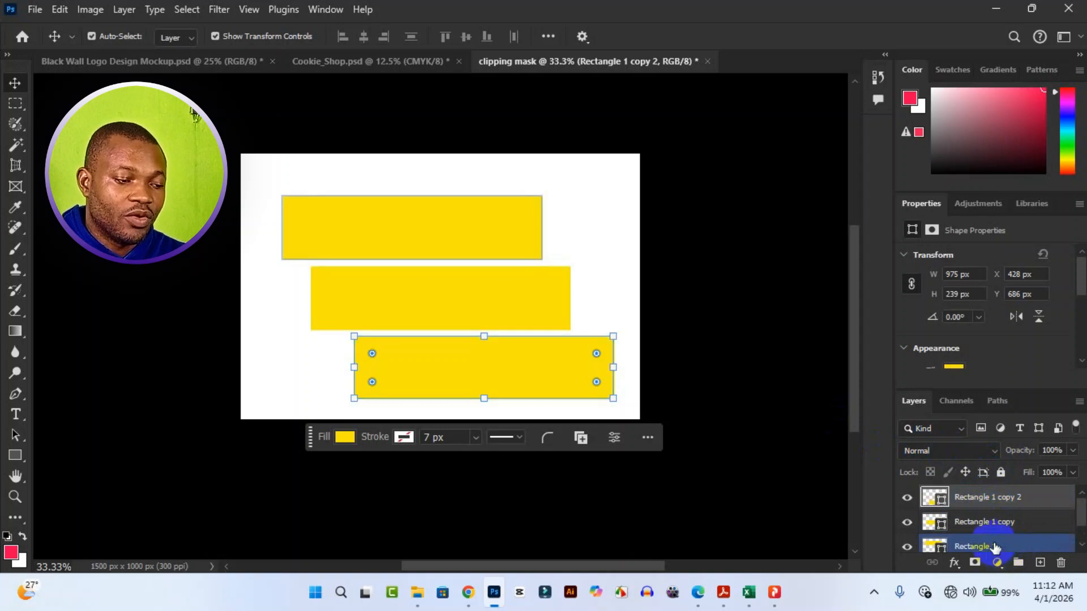
left_click(994, 547, "shift")
right_click(997, 515)
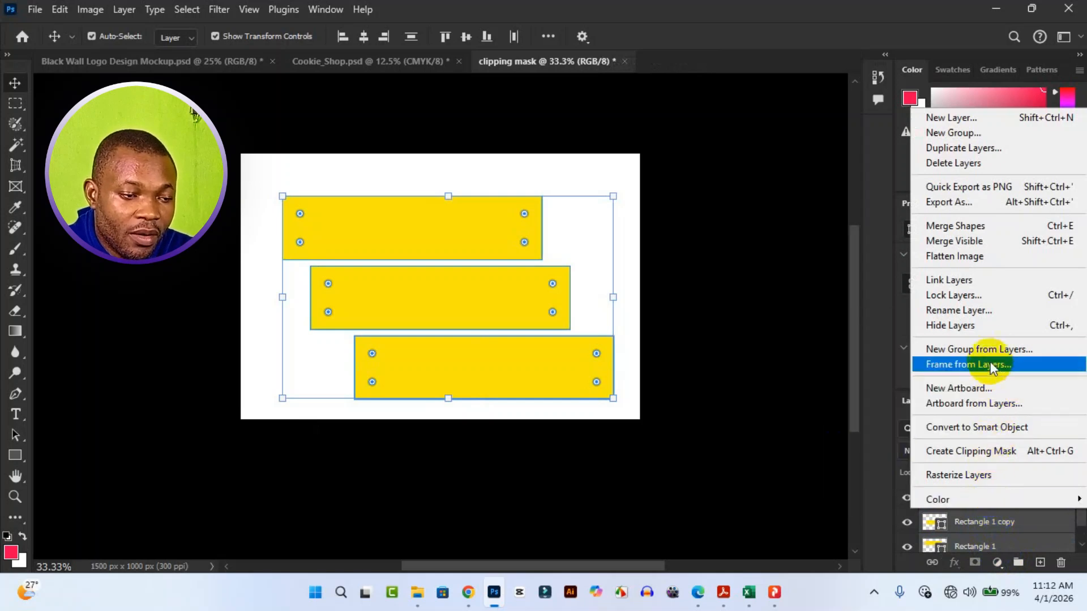
left_click(963, 225)
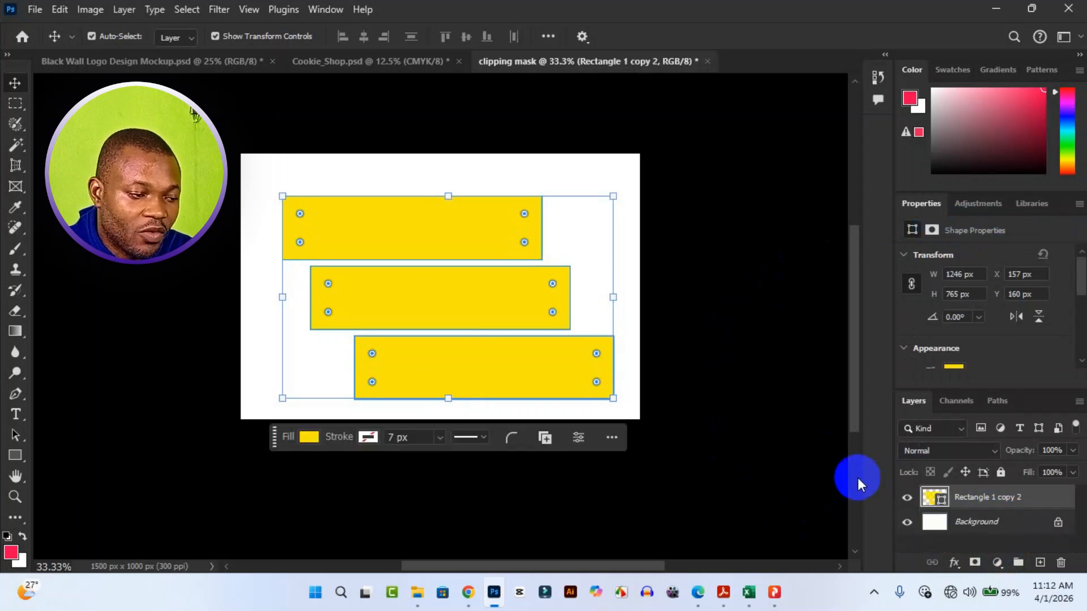
mouse_move(515, 348)
left_mouse_down()
mouse_move(488, 347)
mouse_move(504, 340)
left_mouse_up()
left_click(935, 507)
left_click(758, 443)
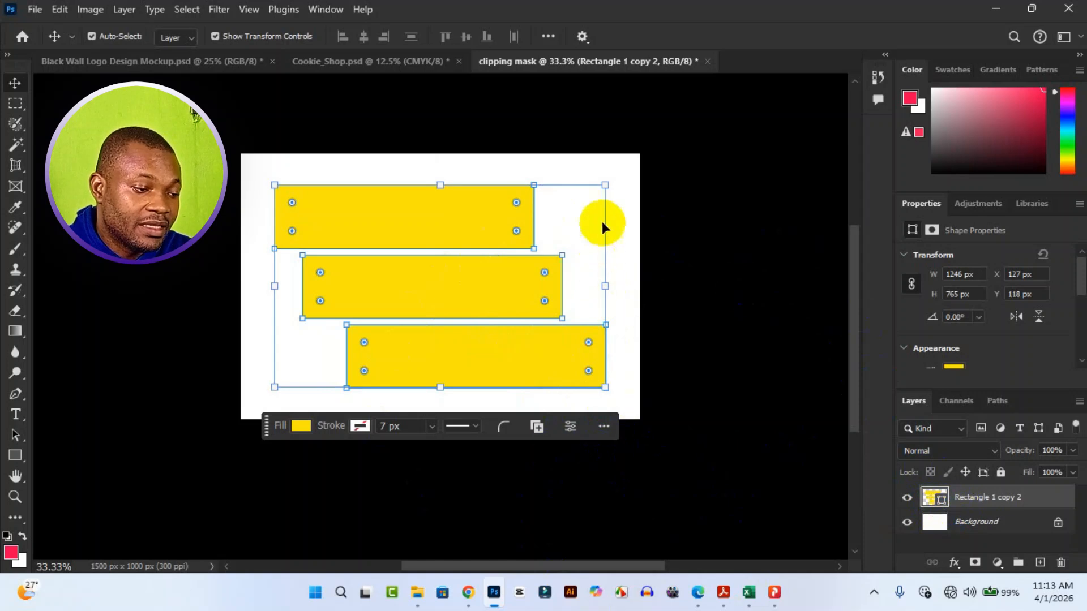
Step: Rotate the merged rectangles to 90°, scale them to about 84%, shift them right so the first bar runs off the canvas's lower edge, and commit
left_click_drag(622, 170, 535, 436)
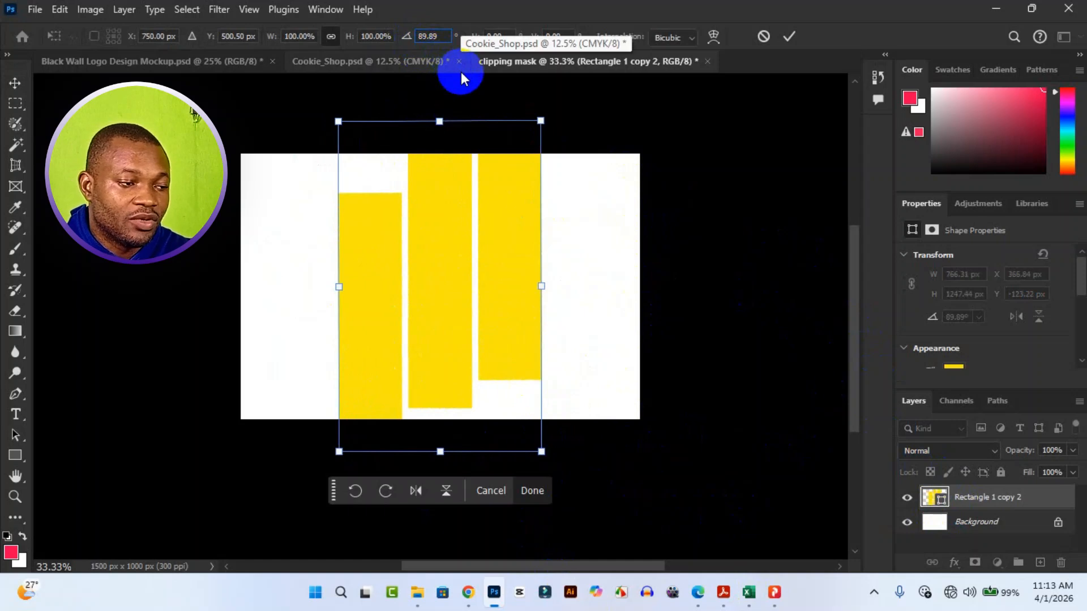
type("0")
key("Return")
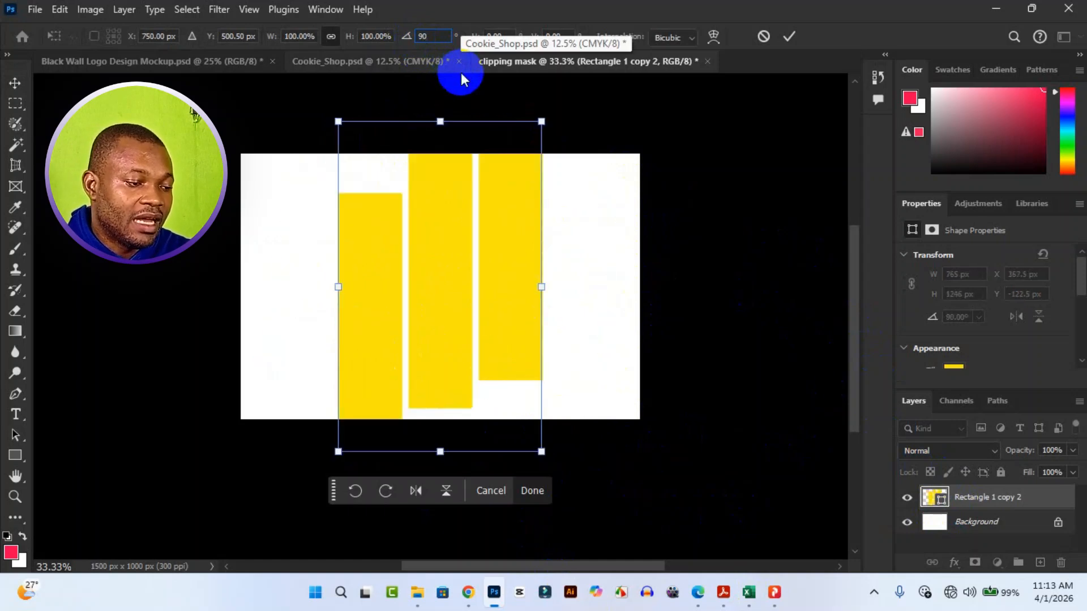
left_click_drag(442, 118, 448, 176)
left_click_drag(462, 232, 491, 224)
left_click_drag(470, 441, 470, 446)
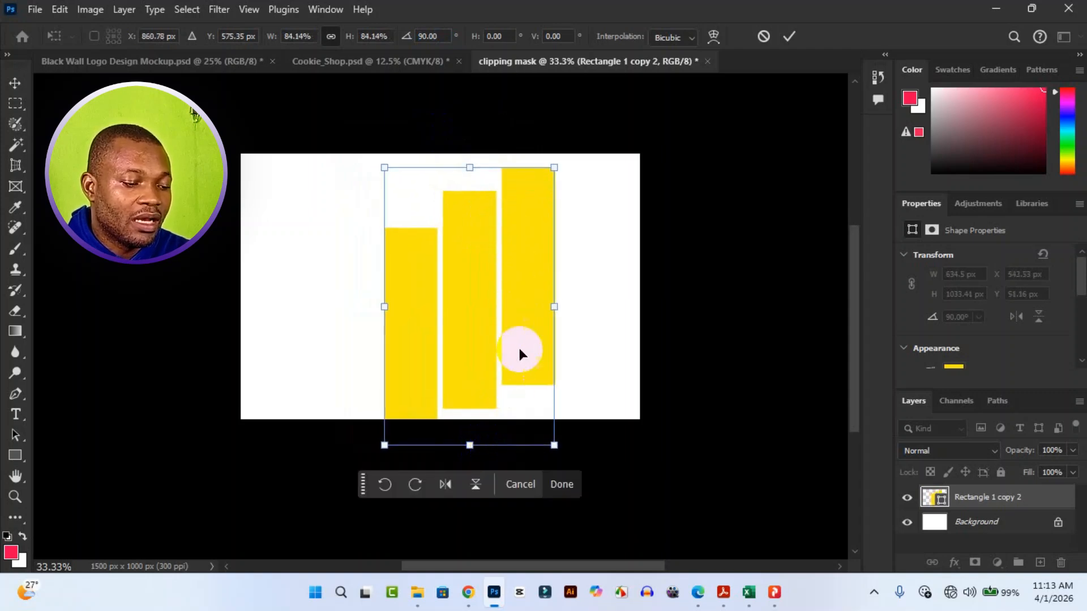
left_click(560, 484)
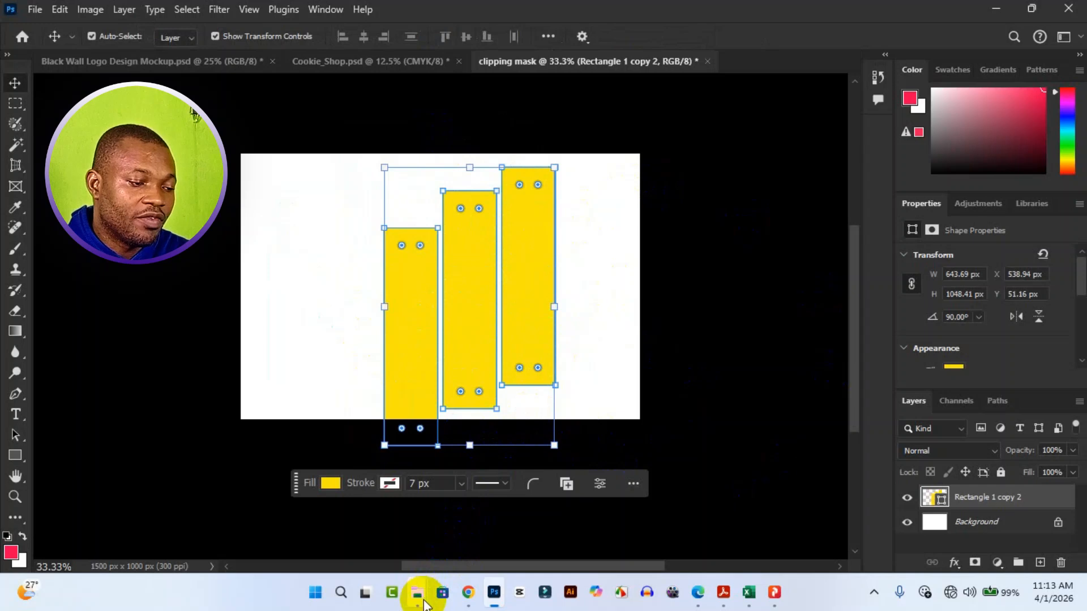
Step: Place the image MSFT-Man-holding-controller-in-front-of-PC-gaming-set1 from the Downloads folder into the clipping mask document
mouse_move(424, 603)
left_click(363, 537)
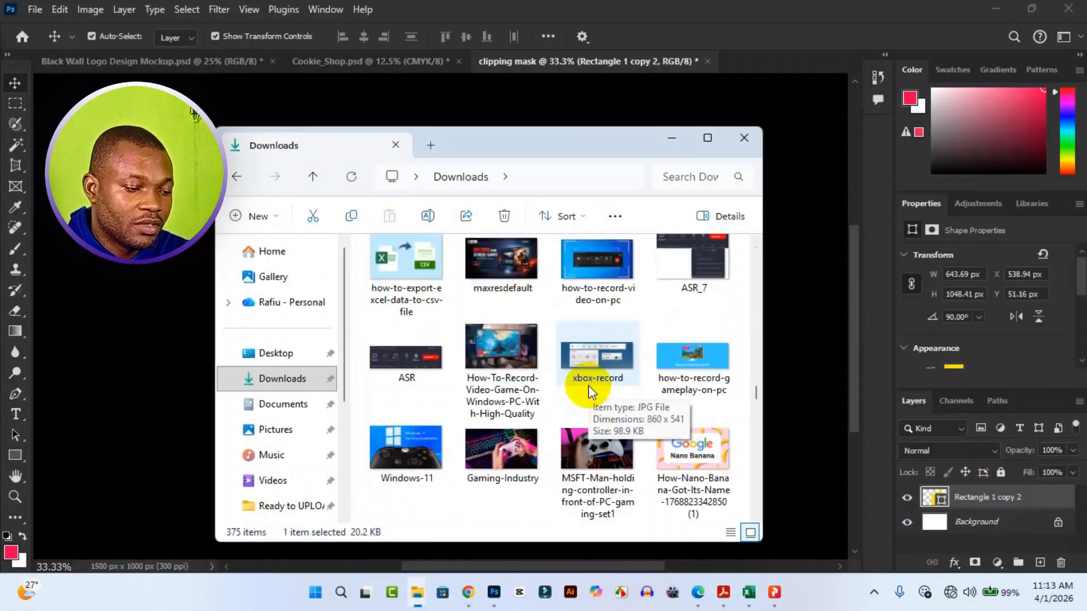
scroll(590, 386, "down", 5)
scroll(612, 368, "up", 5)
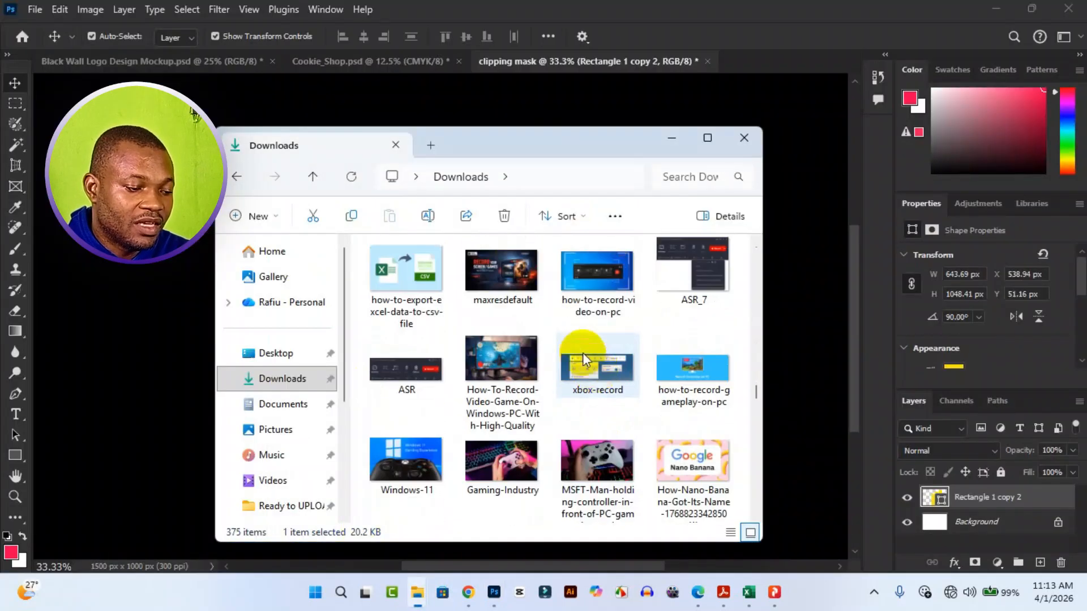
left_click(600, 474)
left_click_drag(590, 472, 810, 417)
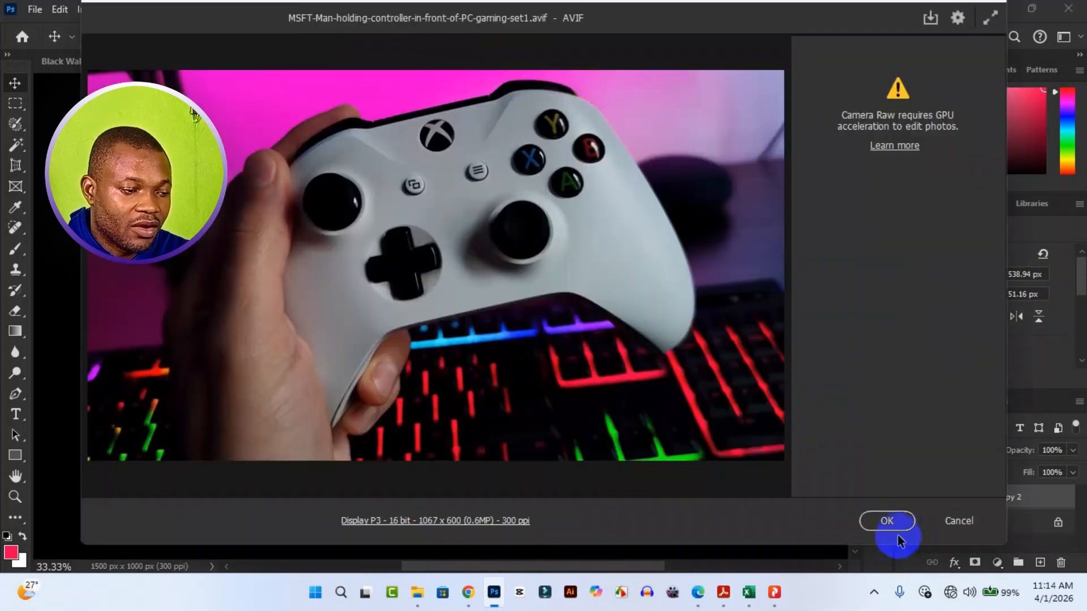
left_click(892, 522)
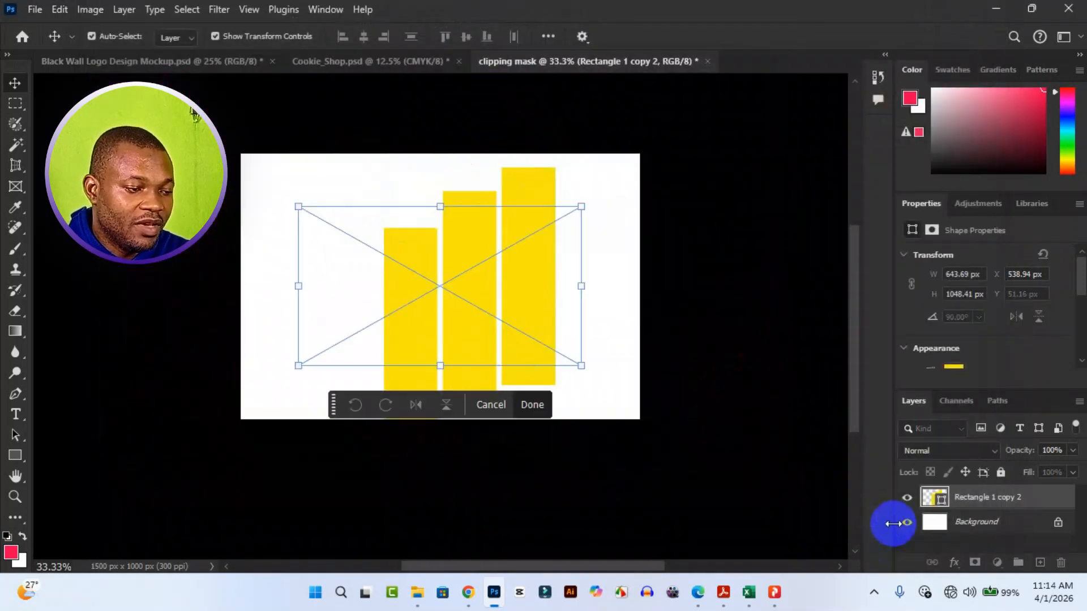
Step: Scale the placed controller image to about 175% so it covers the canvas, and commit the transform
left_click_drag(437, 205, 441, 140)
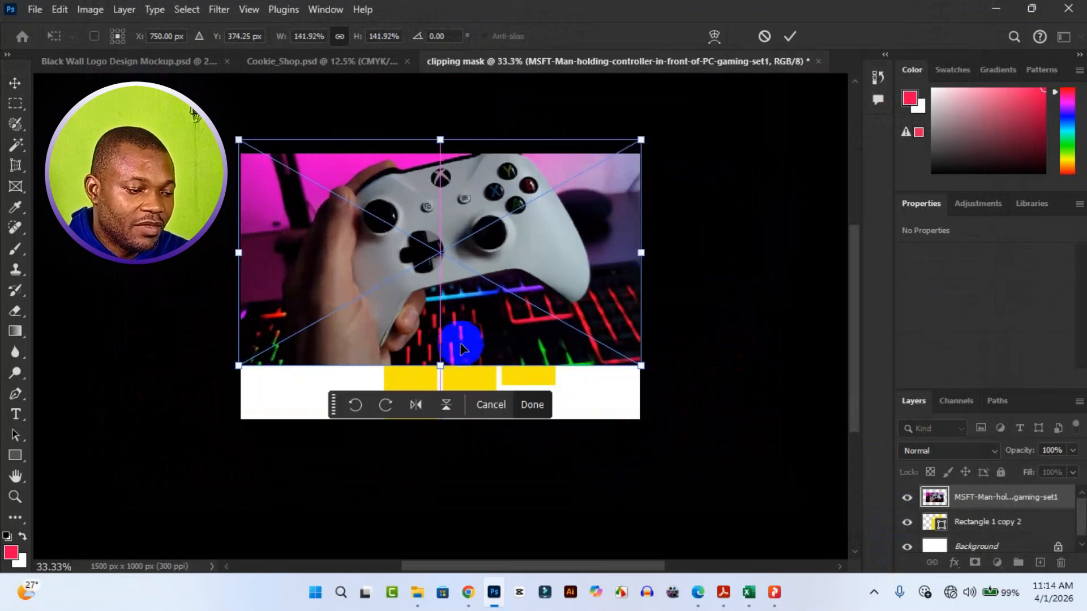
left_click_drag(439, 365, 450, 419)
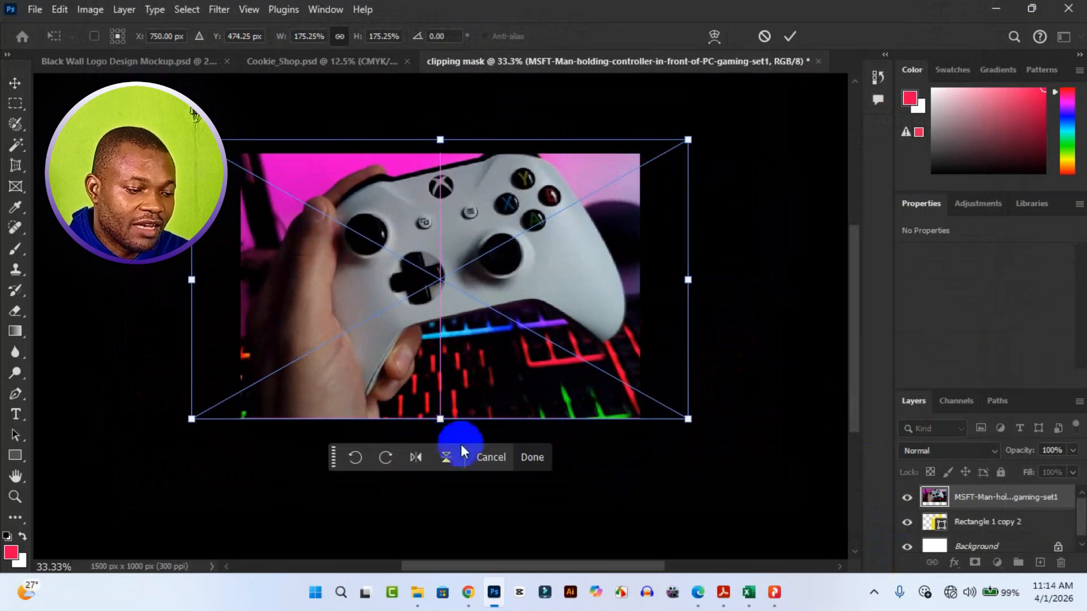
left_click(528, 459)
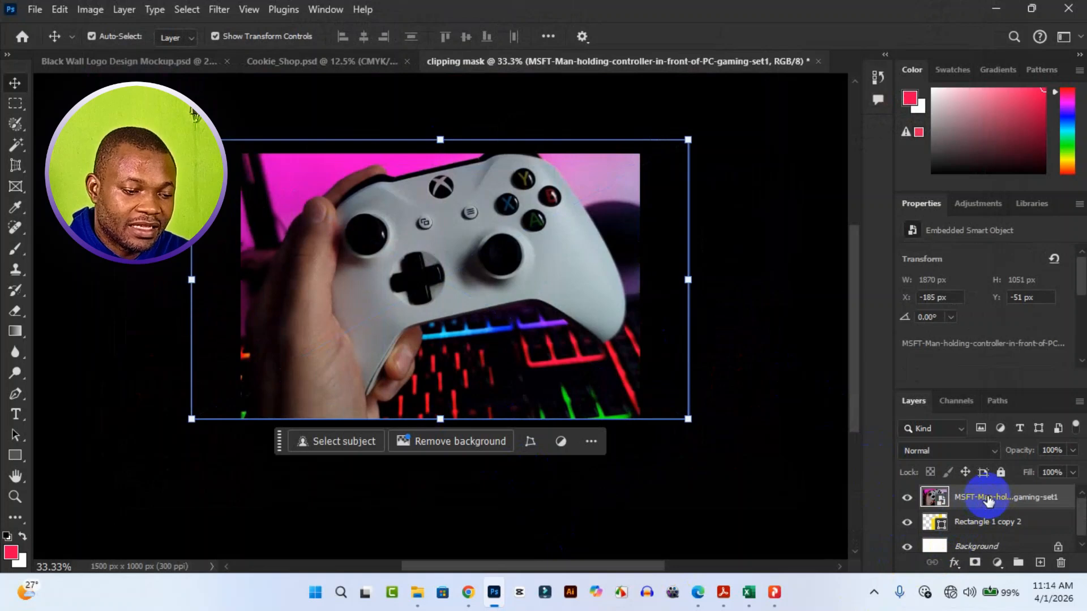
Step: Clip the controller image to the merged rectangles with a clipping mask and reposition the image inside the three bars
right_click(989, 501)
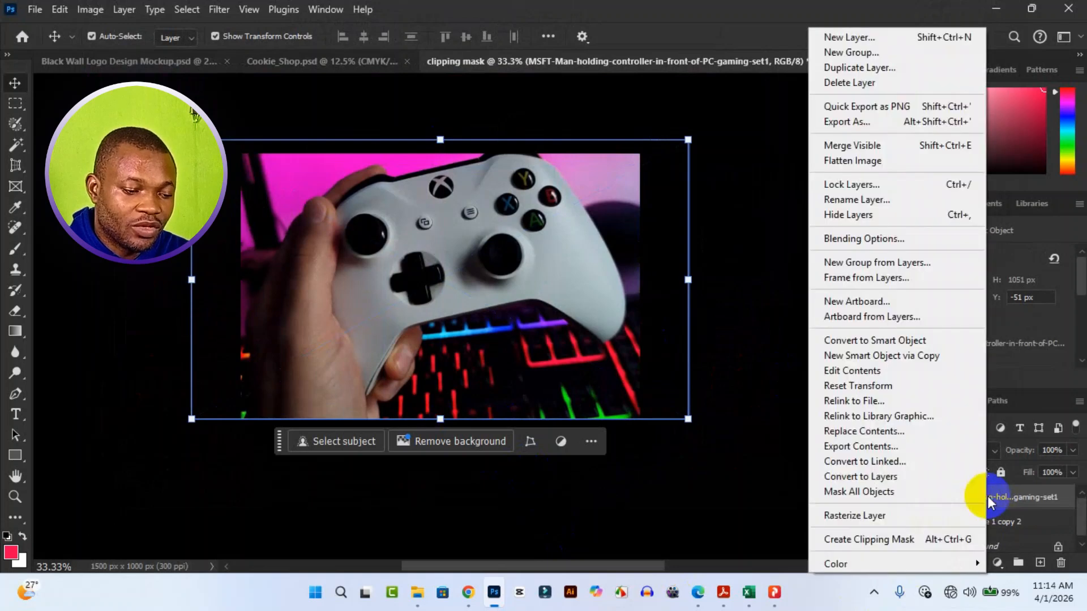
left_click(948, 542)
left_click_drag(509, 329, 512, 320)
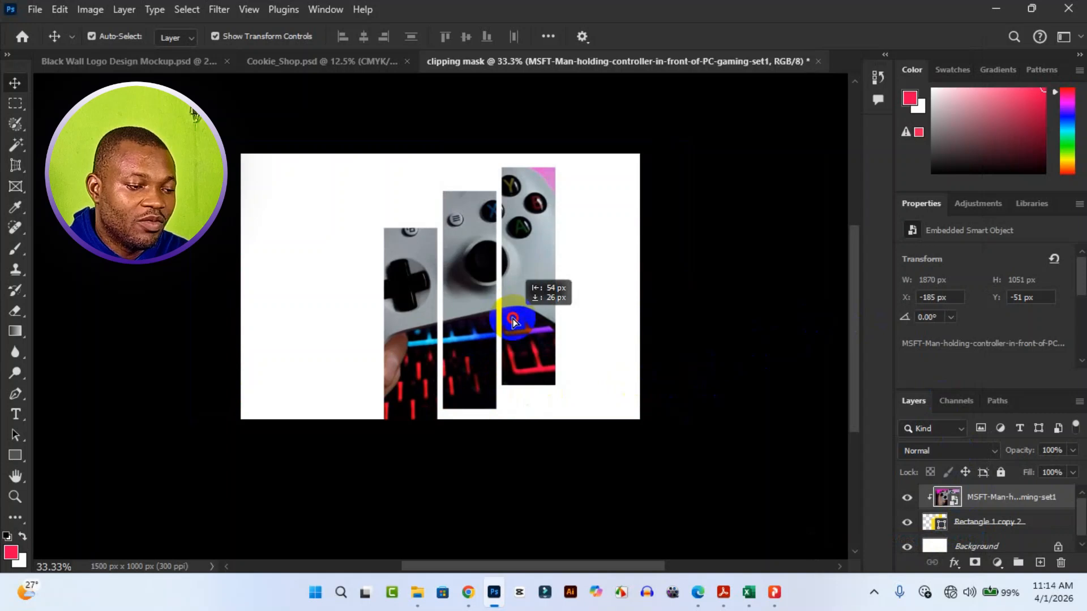
left_click_drag(513, 322, 532, 341)
left_click(757, 360)
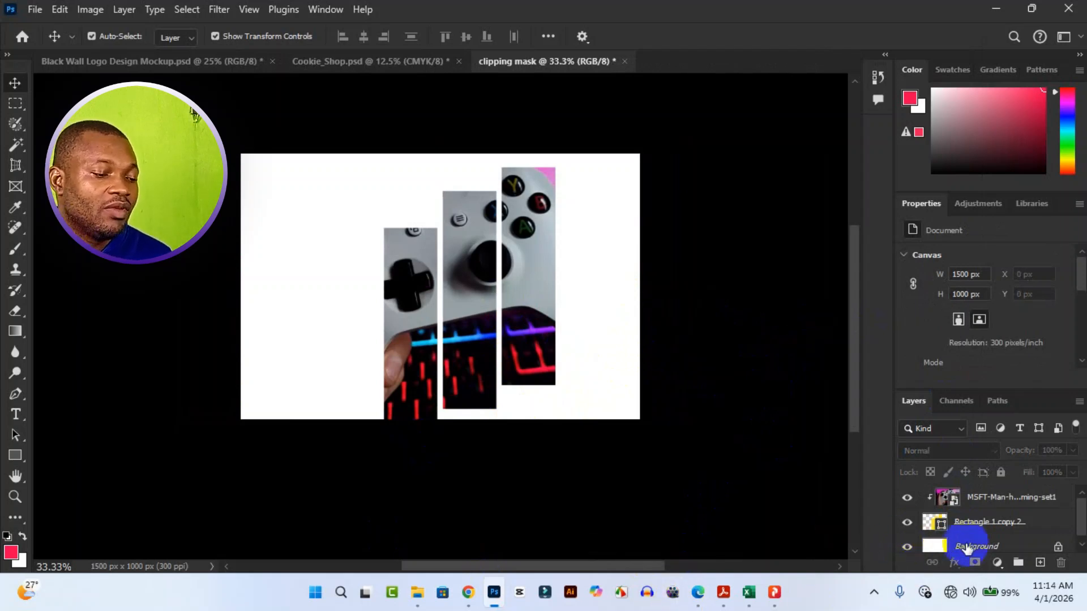
Step: Add a drop shadow to the merged rectangle layer with 31% opacity, 10% spread and 13 px size
left_click(982, 529)
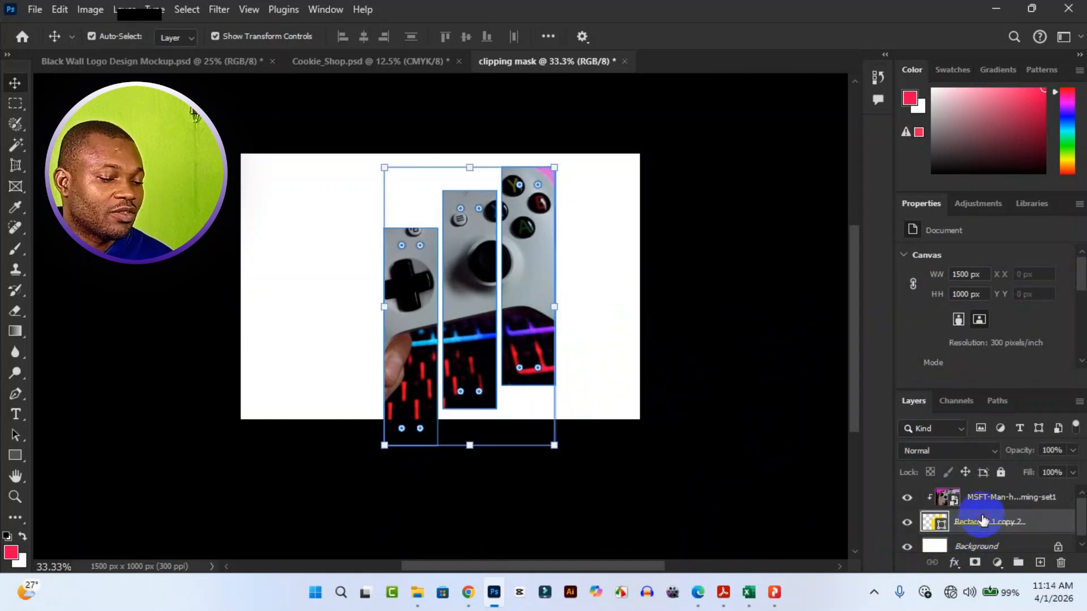
left_click(986, 519)
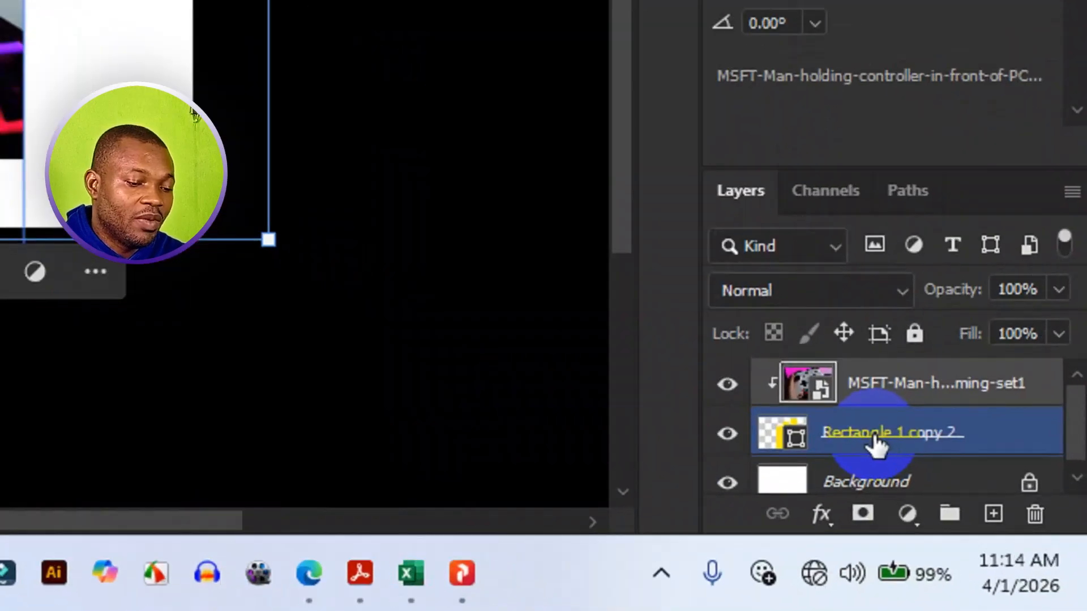
left_click(980, 524)
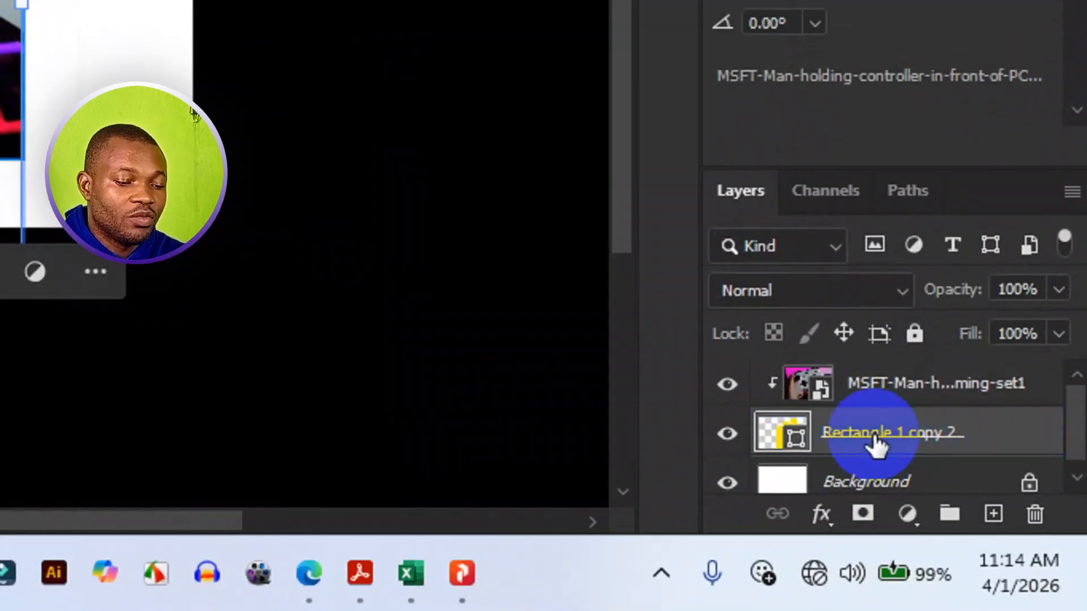
right_click(876, 442)
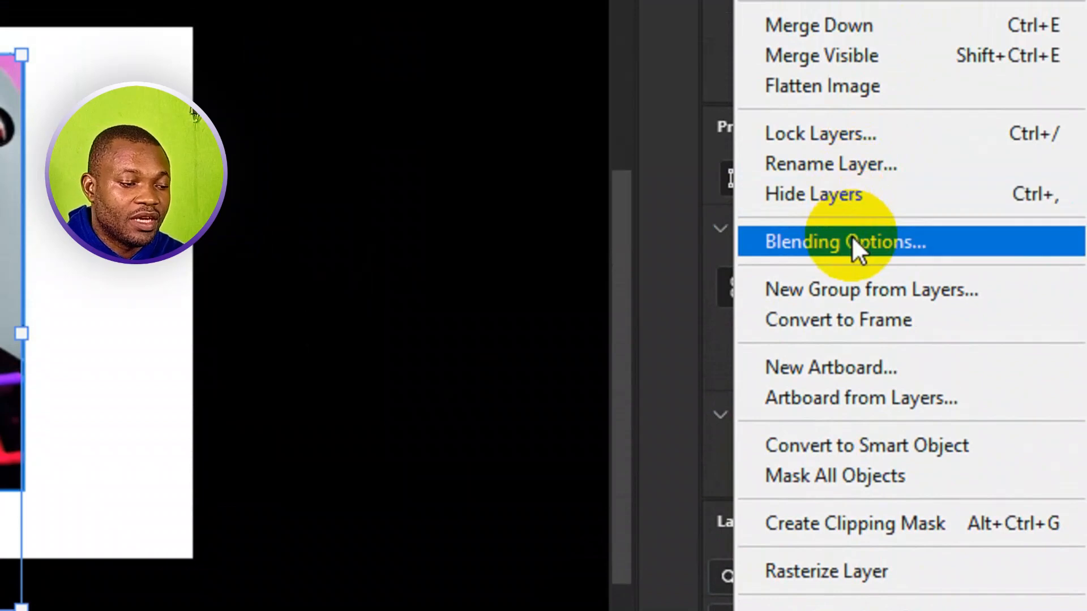
left_click(851, 238)
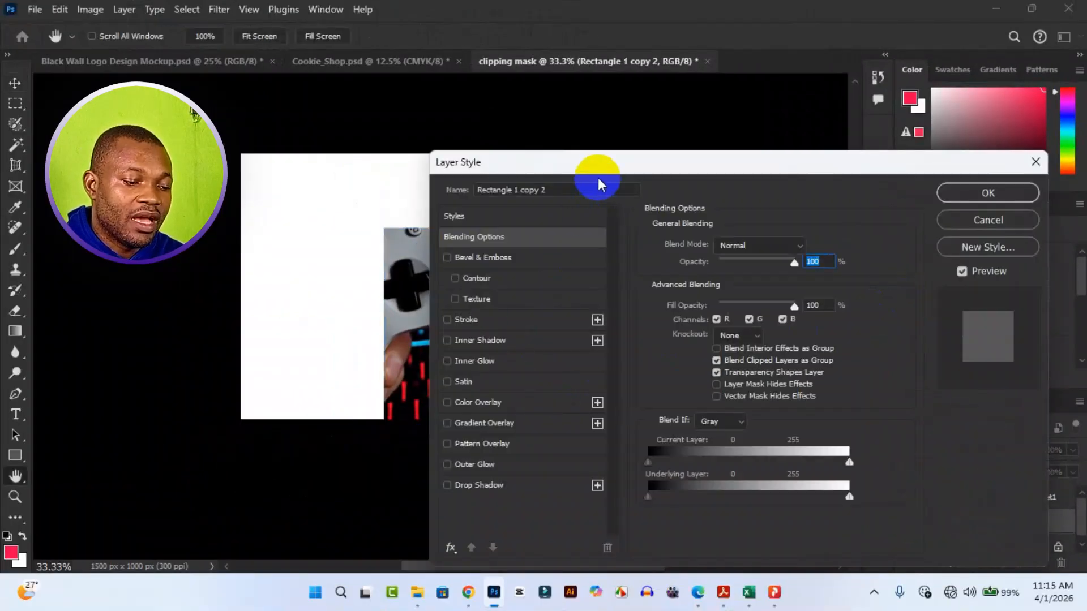
left_click_drag(598, 180, 774, 121)
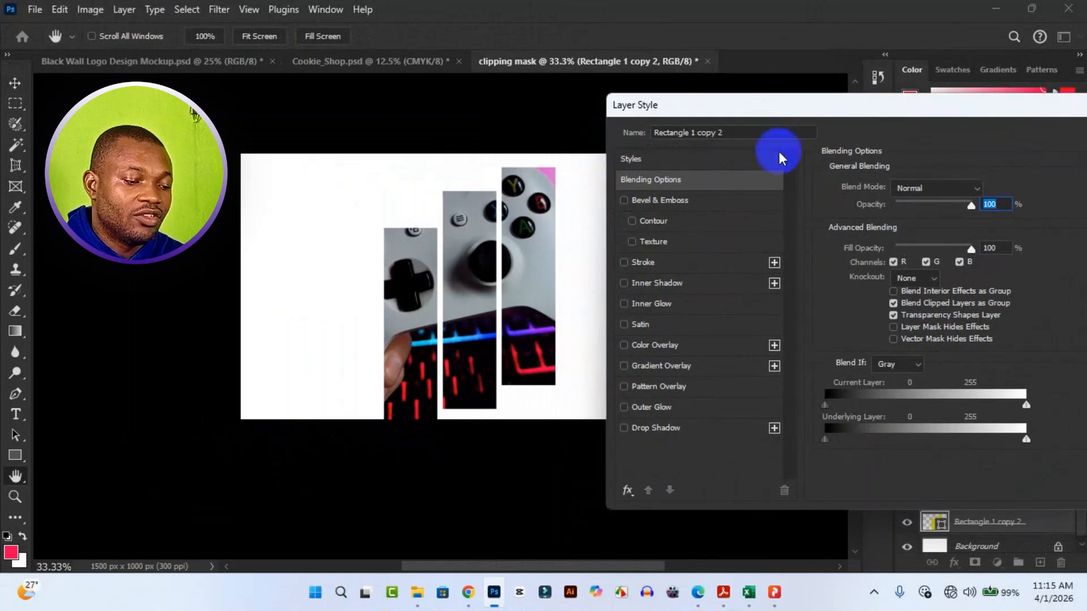
left_click(678, 431)
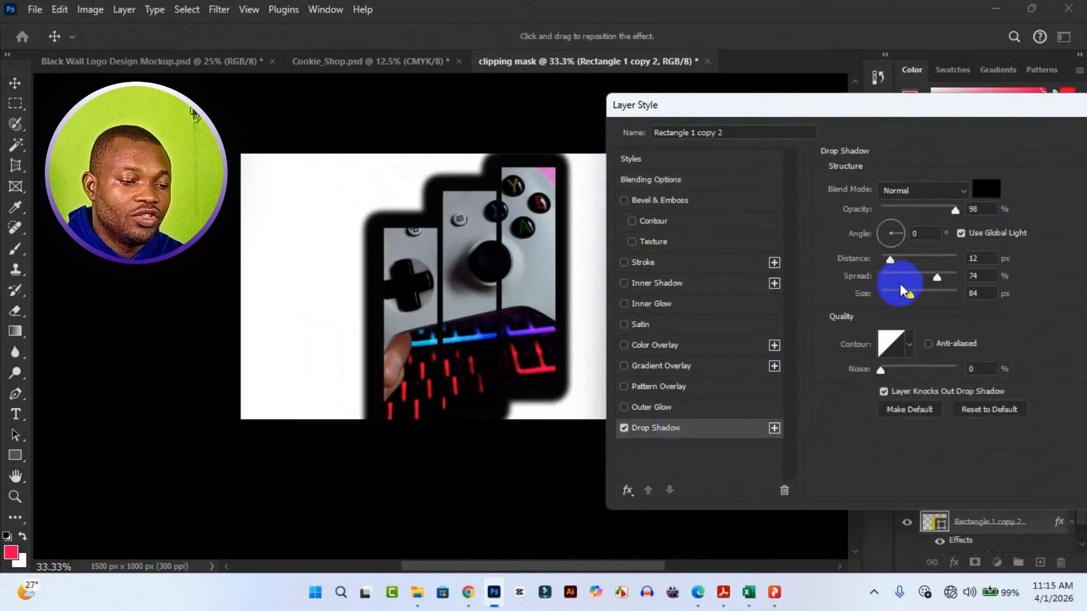
left_click_drag(937, 277, 902, 276)
left_click_drag(947, 213, 904, 214)
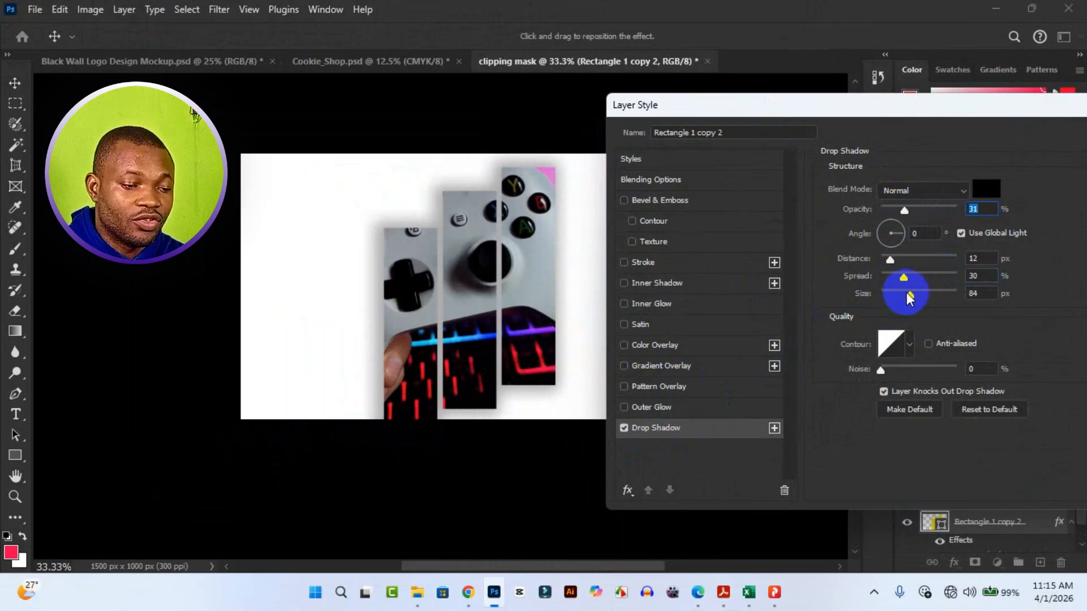
left_click_drag(907, 295, 898, 299)
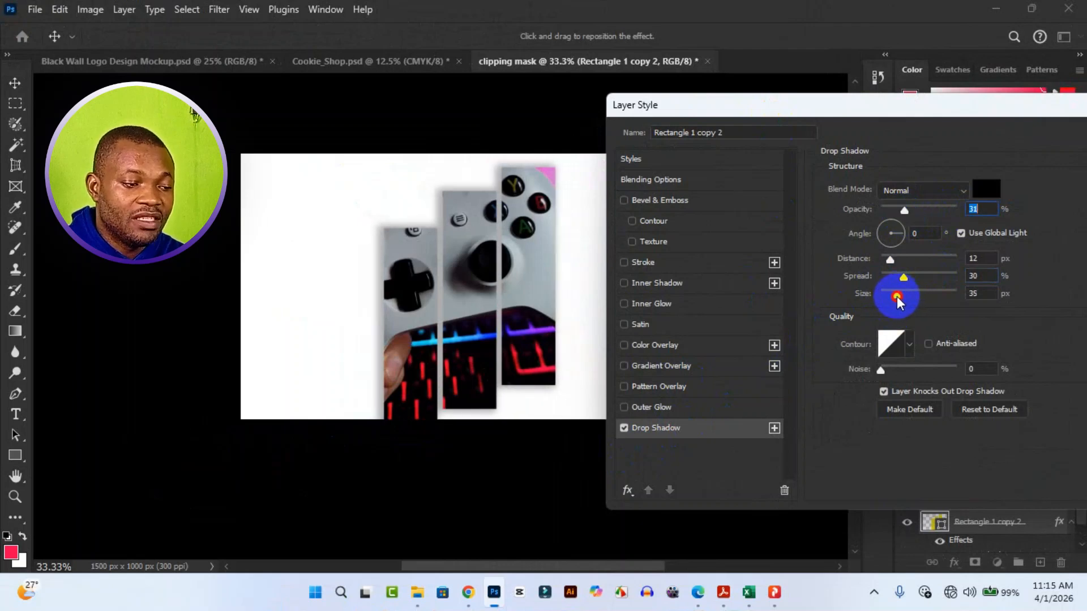
mouse_move(896, 297)
left_mouse_down()
mouse_move(899, 277)
mouse_move(891, 296)
left_mouse_up()
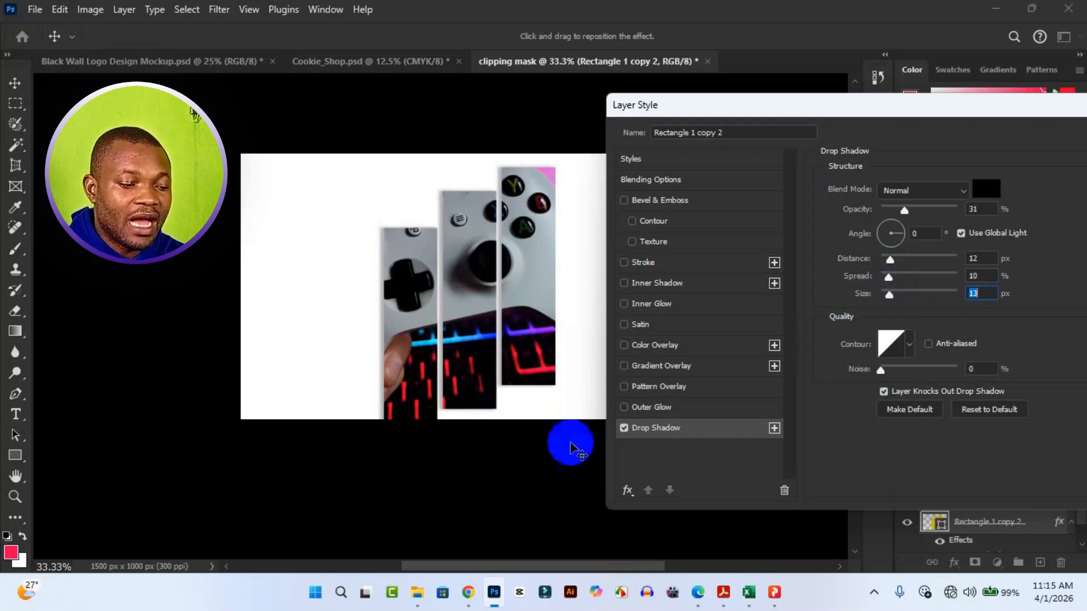
Step: Add an outer glow to the rectangle layer and set its colour to purple 6a34ff sampled from the keyboard lights
left_click(670, 413)
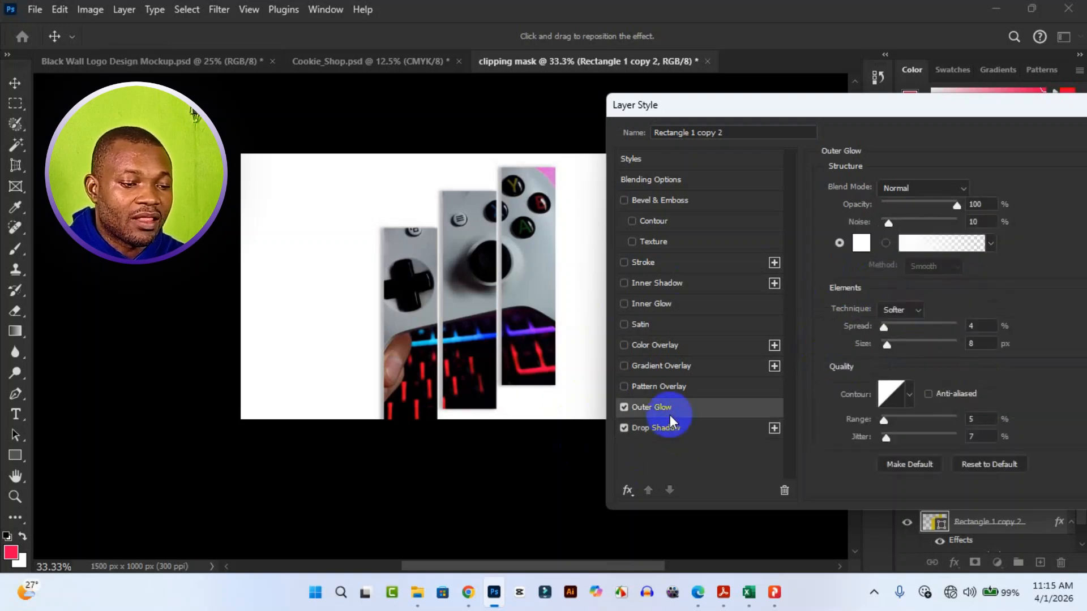
left_click(844, 249)
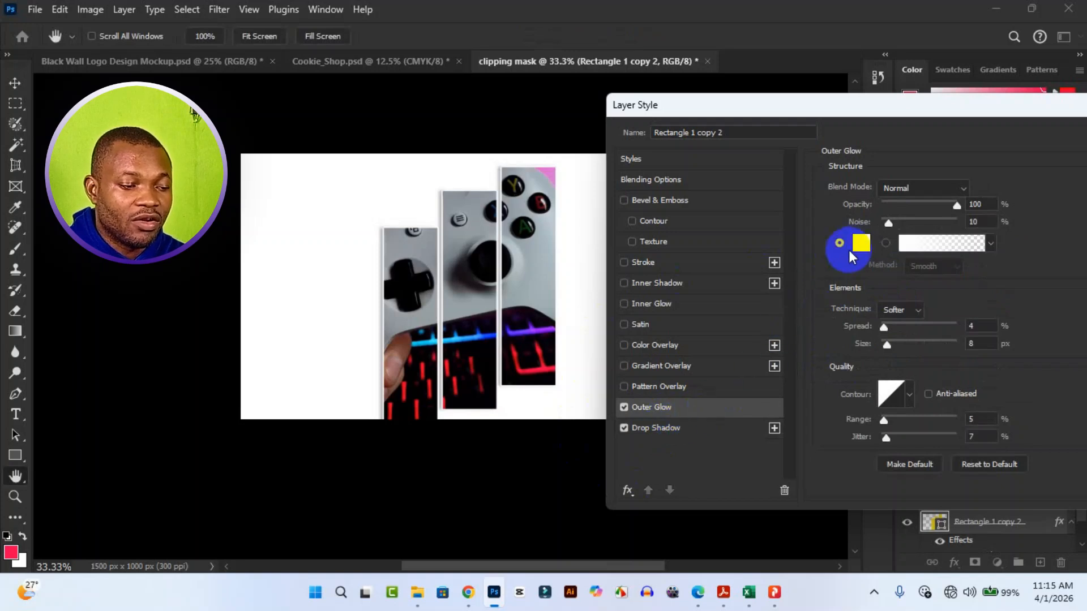
left_click(855, 251)
left_click(529, 368)
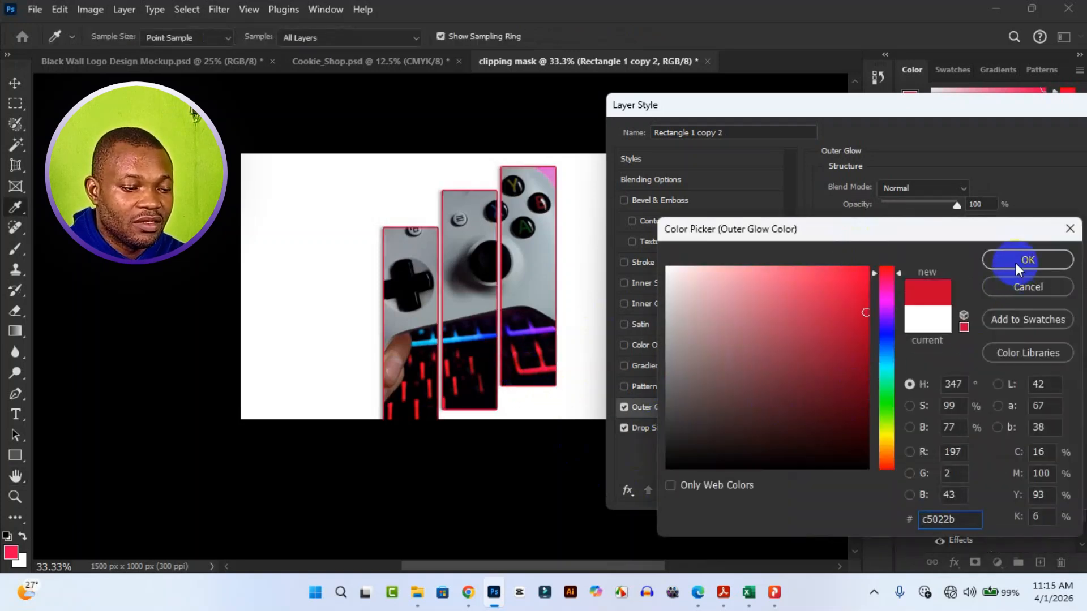
left_click(518, 332)
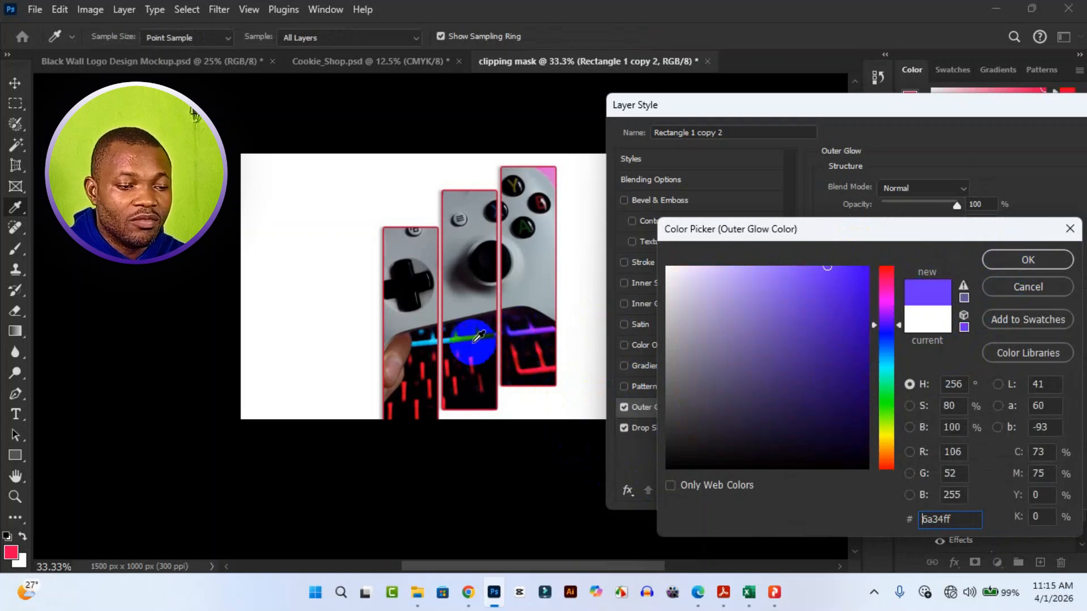
left_click(1014, 260)
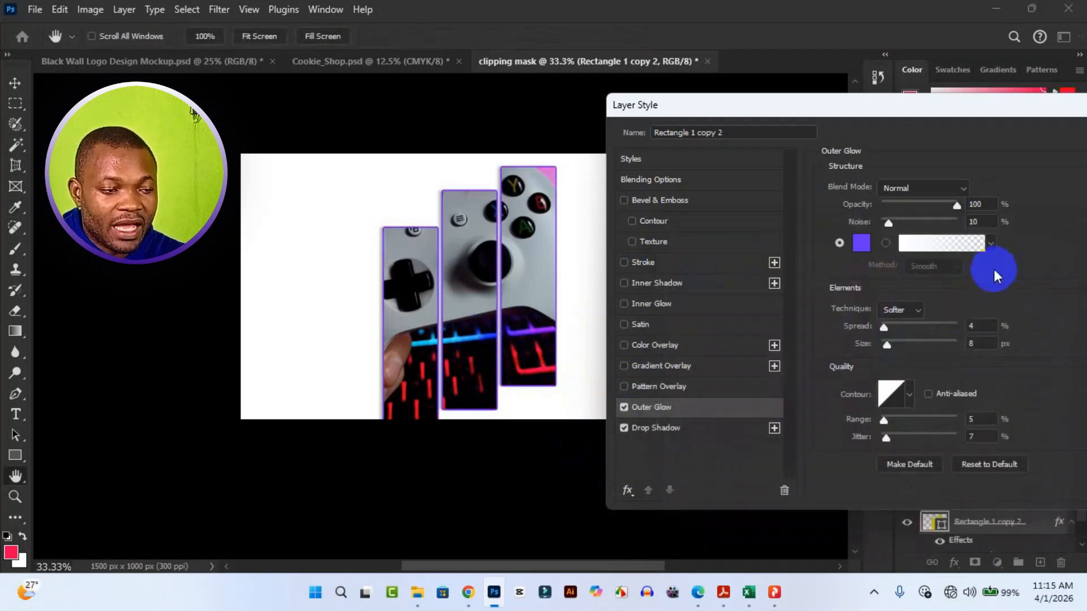
Step: Try the Overlay blend mode for the outer glow, switch it to Soft Light, and apply the layer style
left_click(937, 193)
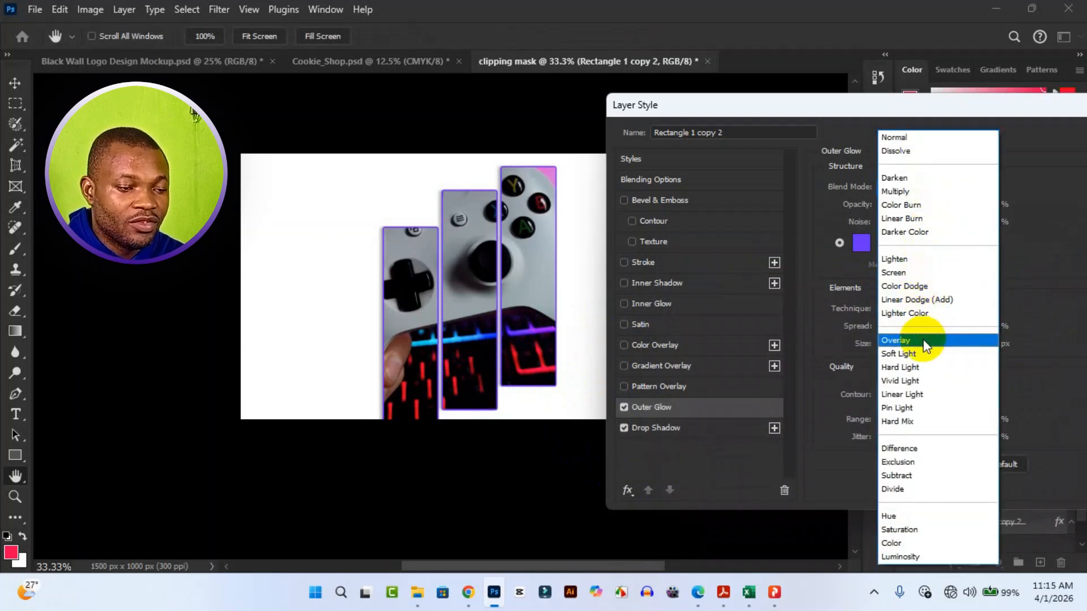
left_click(921, 339)
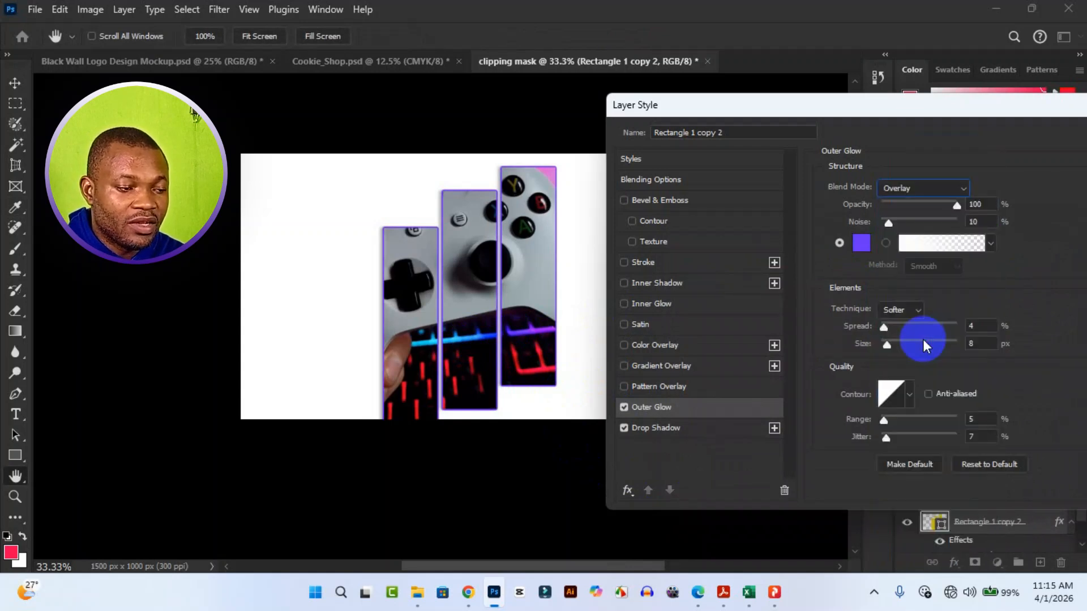
left_click(933, 193)
left_click(918, 356)
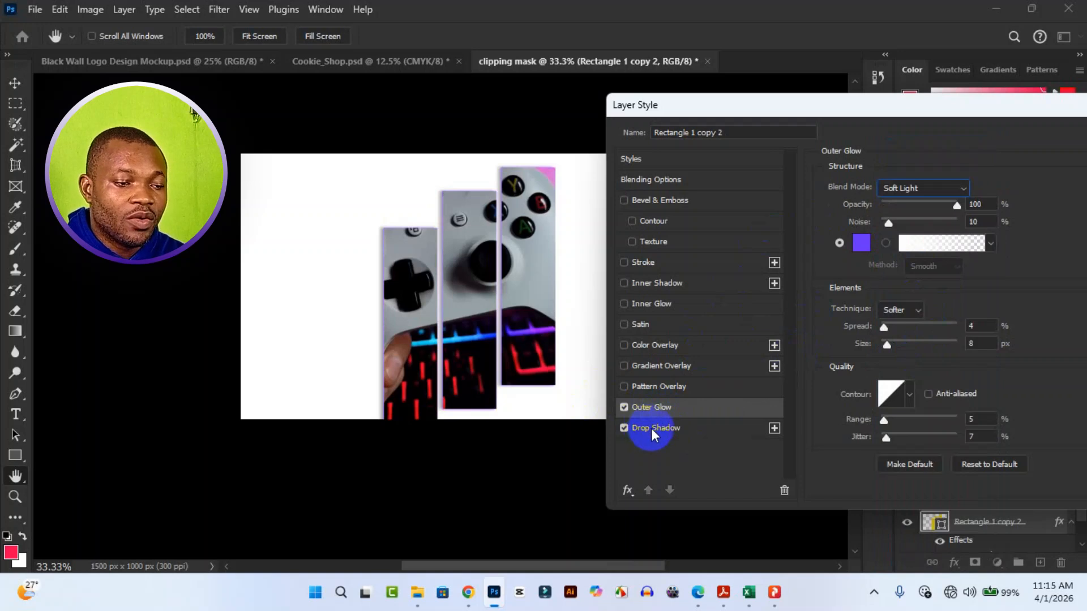
left_click_drag(989, 107, 787, 173)
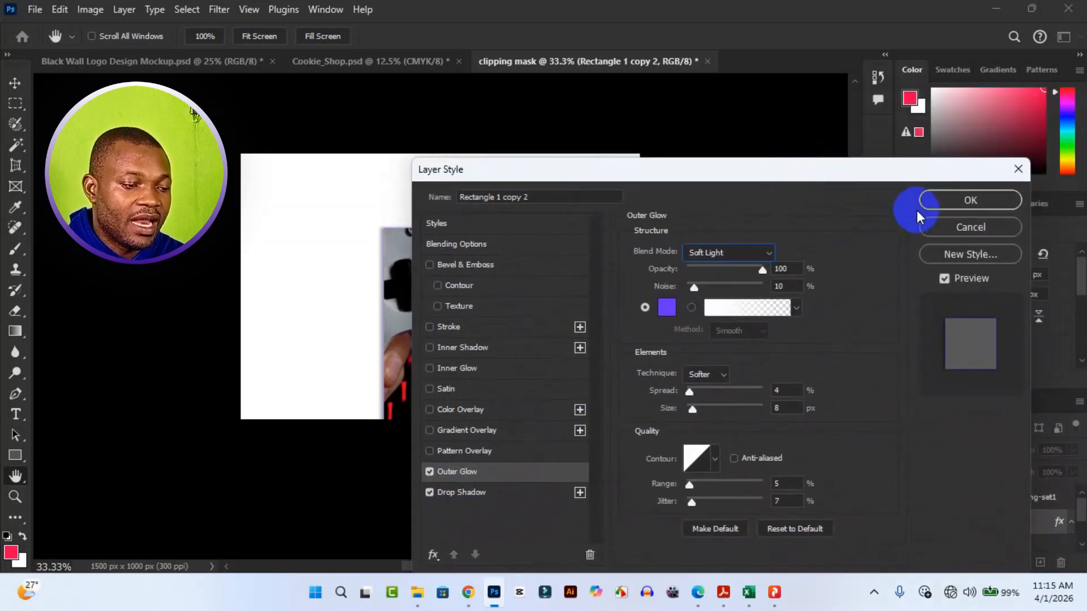
left_click(969, 201)
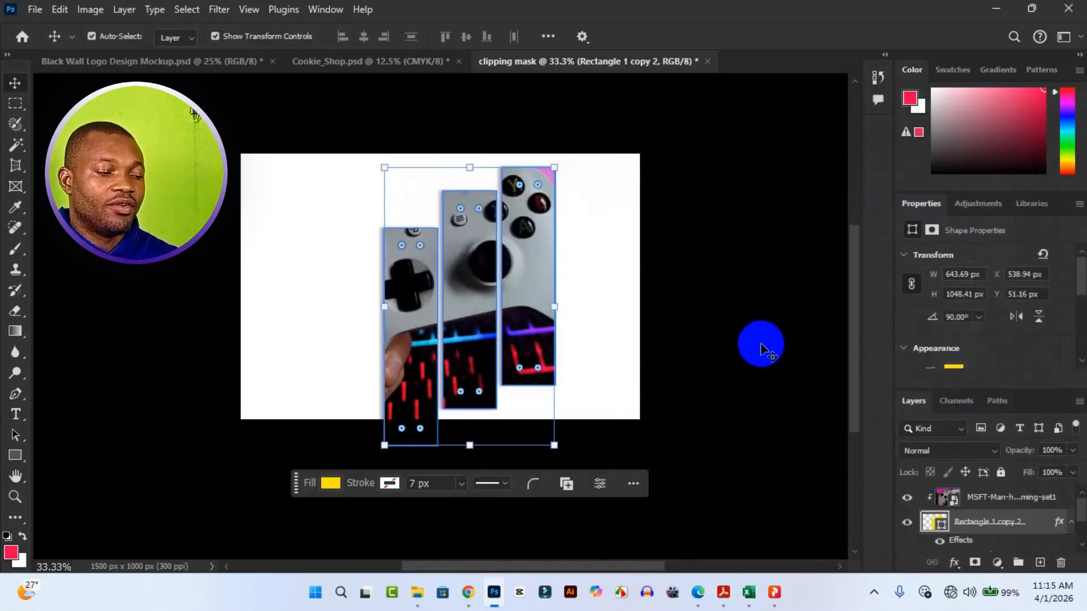
left_click(760, 348)
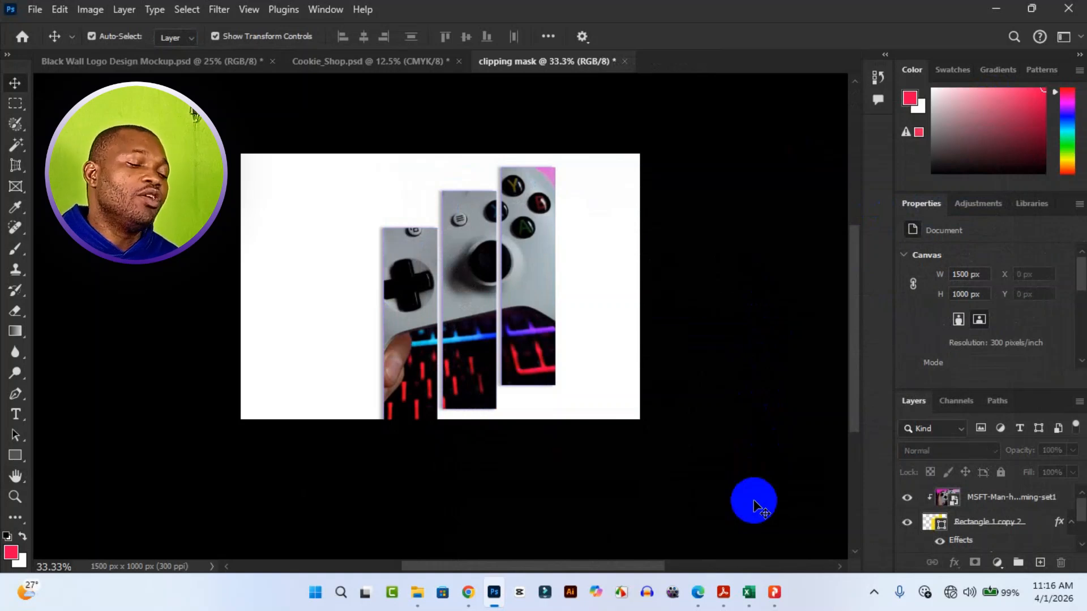